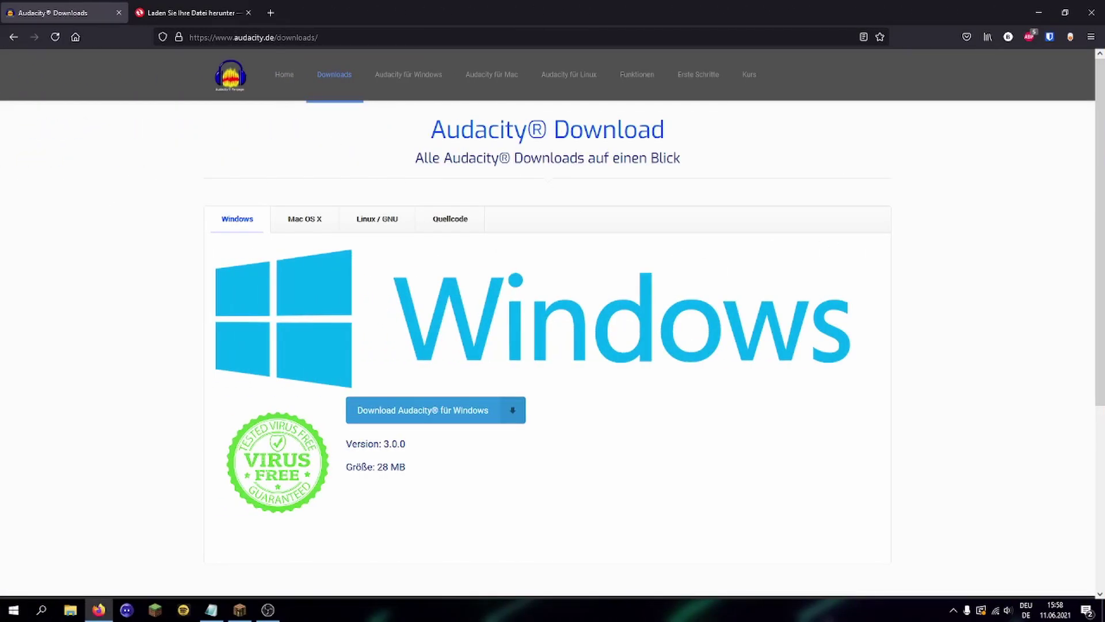
Step: Download and save the Audacity 3.0.0 Windows installer from Audacity.de
click(436, 409)
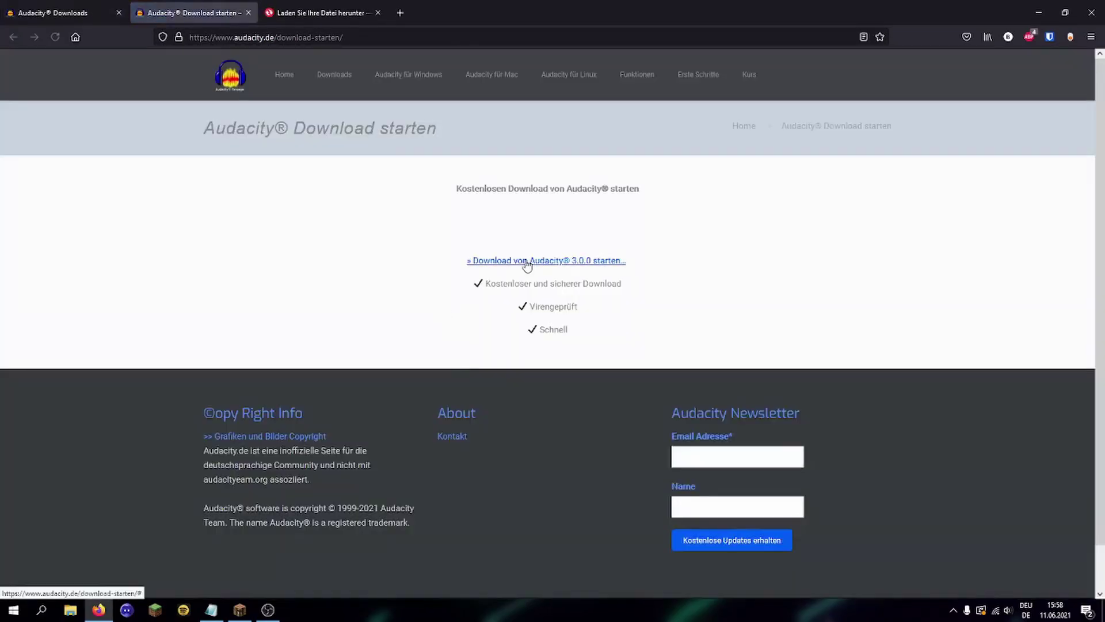
click(469, 260)
click(361, 291)
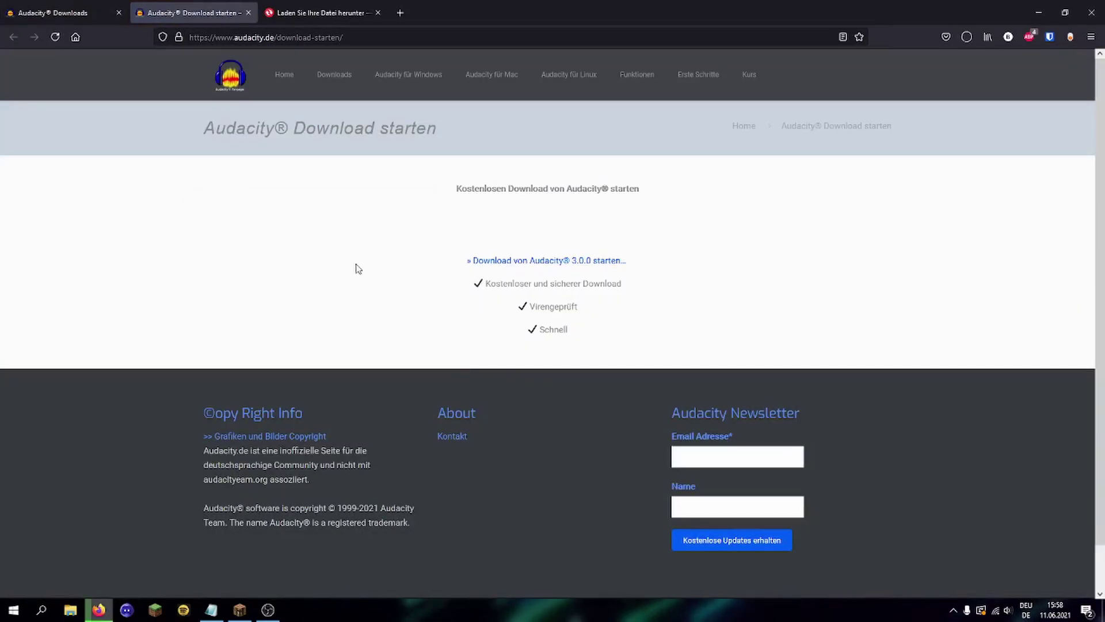
Step: Launch audacity-win-3.0.0.exe from the Firefox downloads panel
click(249, 13)
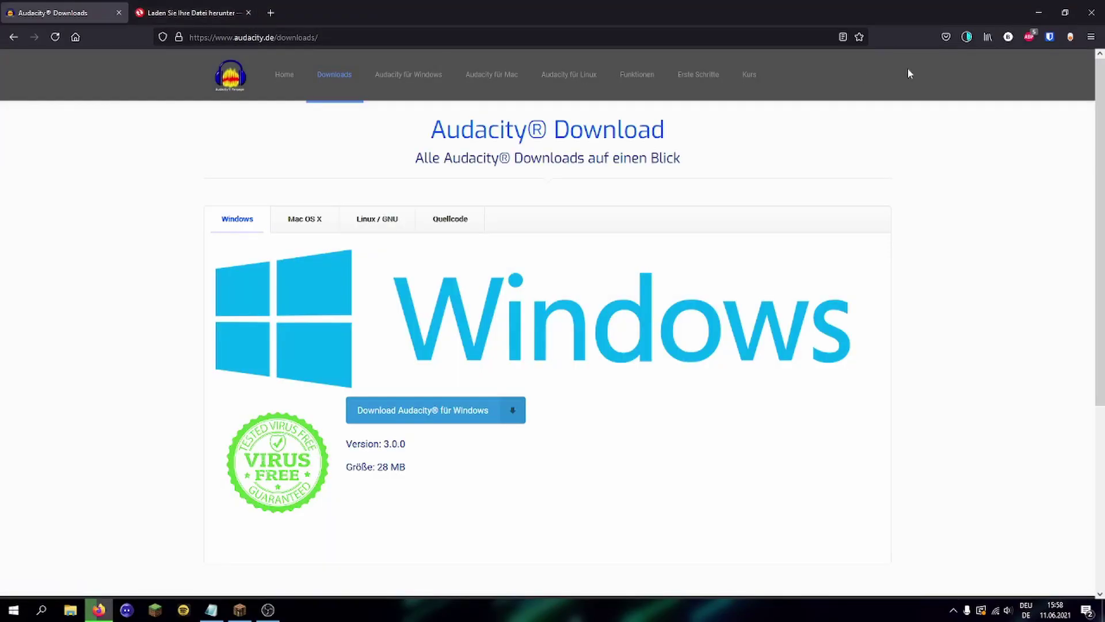
click(968, 38)
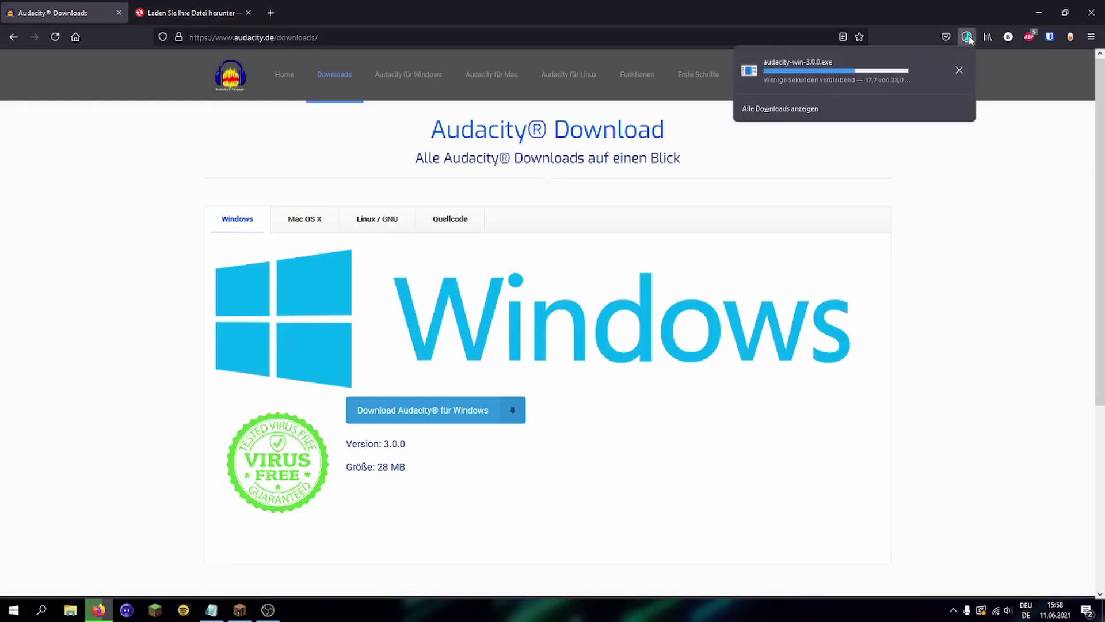
click(879, 78)
Step: Choose Deutsch as the setup language
click(558, 308)
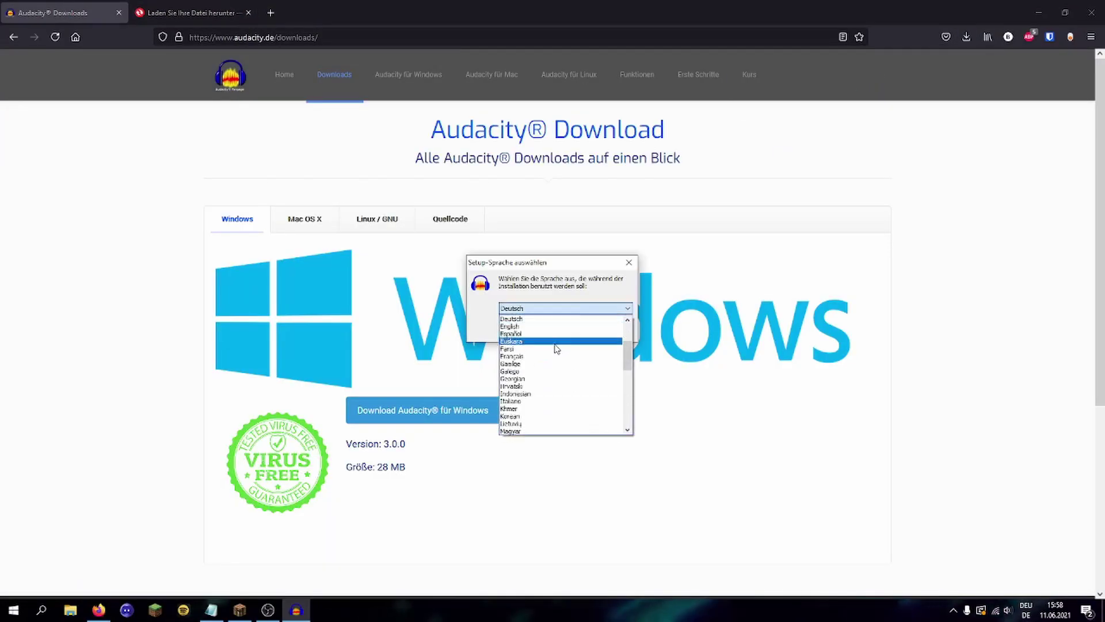
click(561, 318)
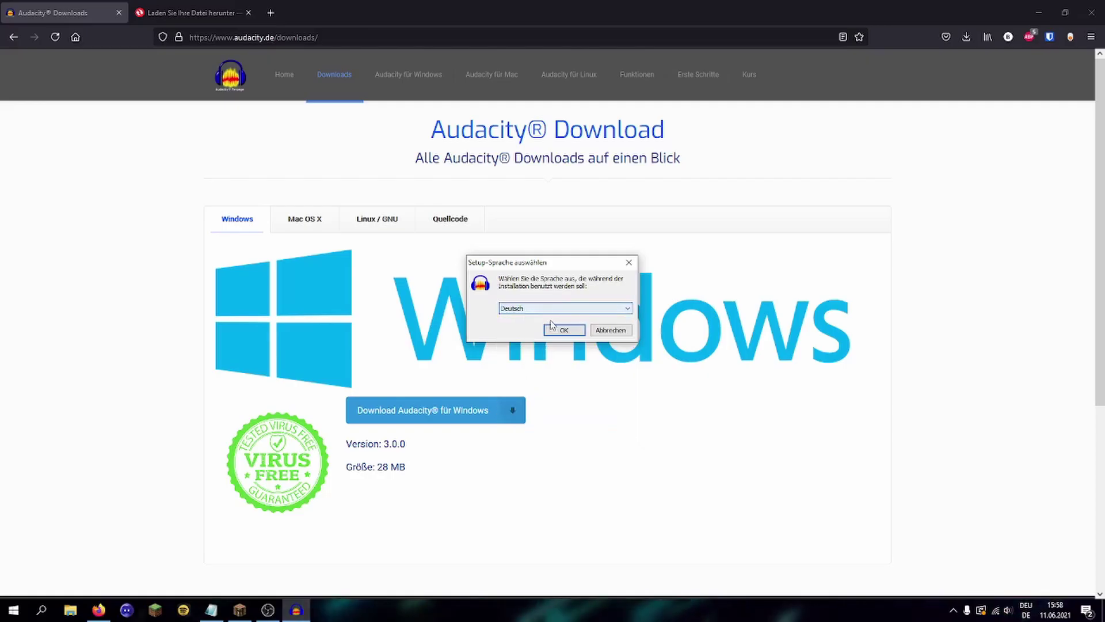
click(563, 330)
Step: Accept the wizard defaults and install into the existing C:\Program Files (x86)\Audacity folder
click(616, 397)
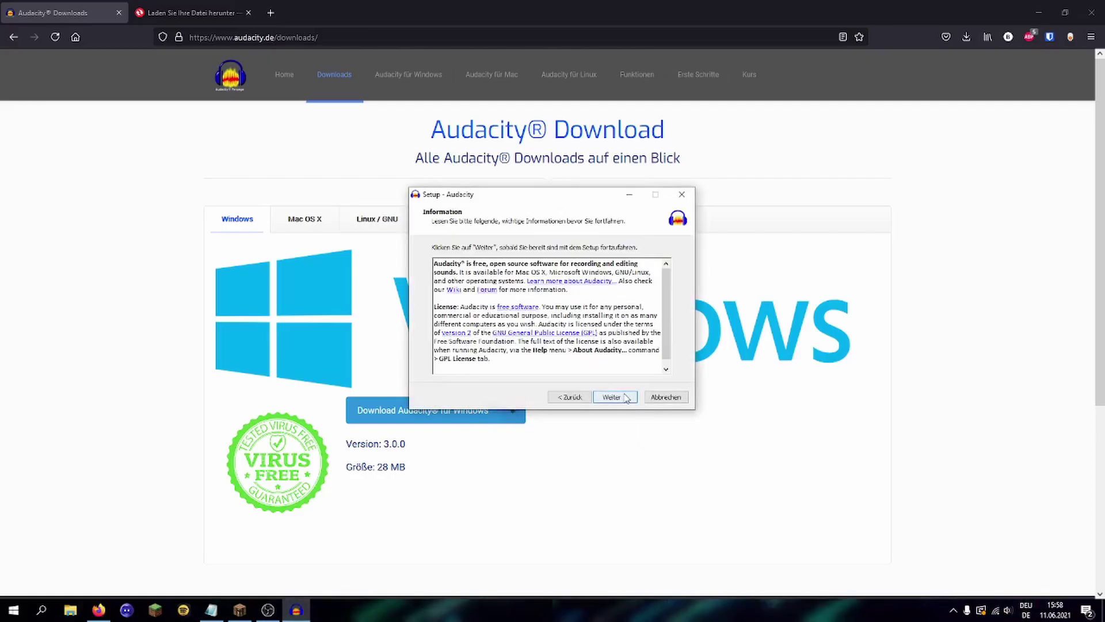
click(625, 399)
click(625, 398)
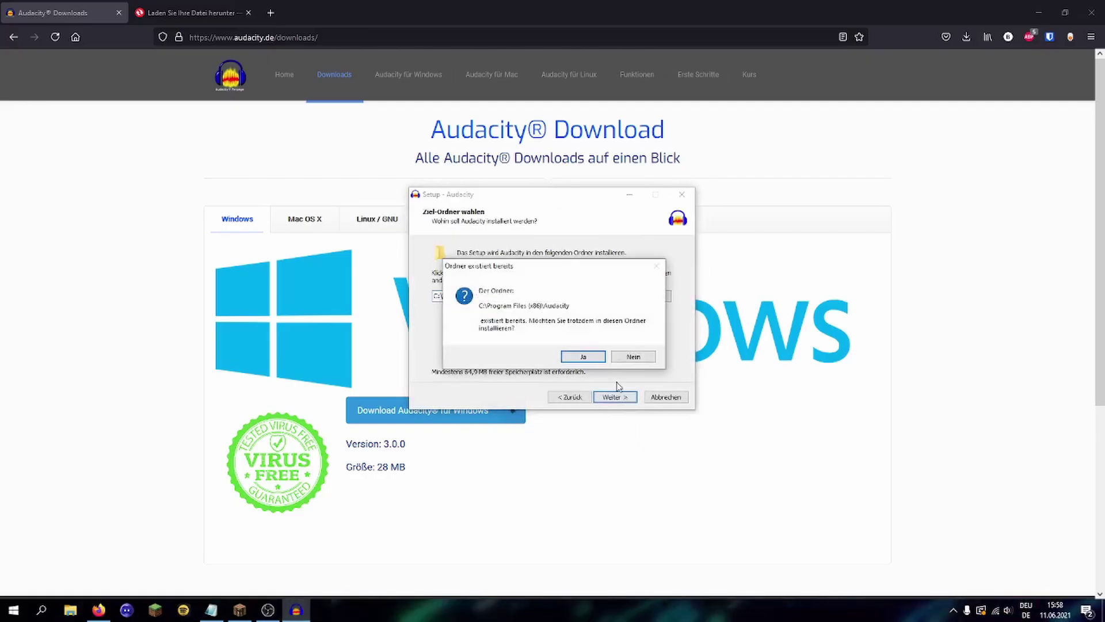
click(583, 357)
click(613, 396)
click(614, 396)
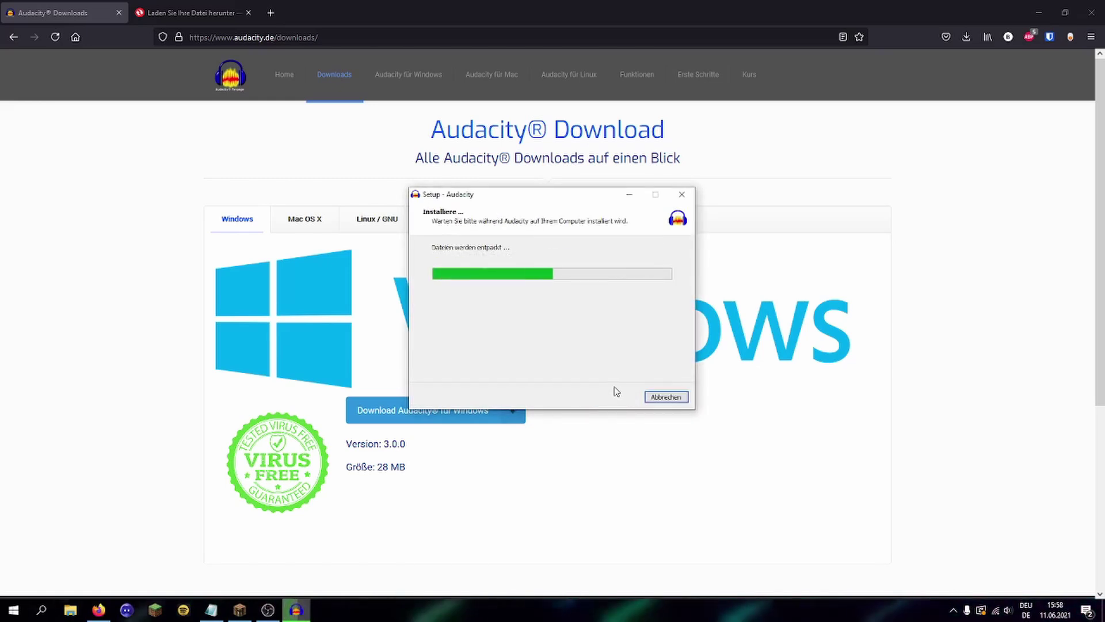
Step: Finish setup, launch Audacity 3.0.0 and dismiss the crash-recovery prompt
click(616, 396)
click(617, 397)
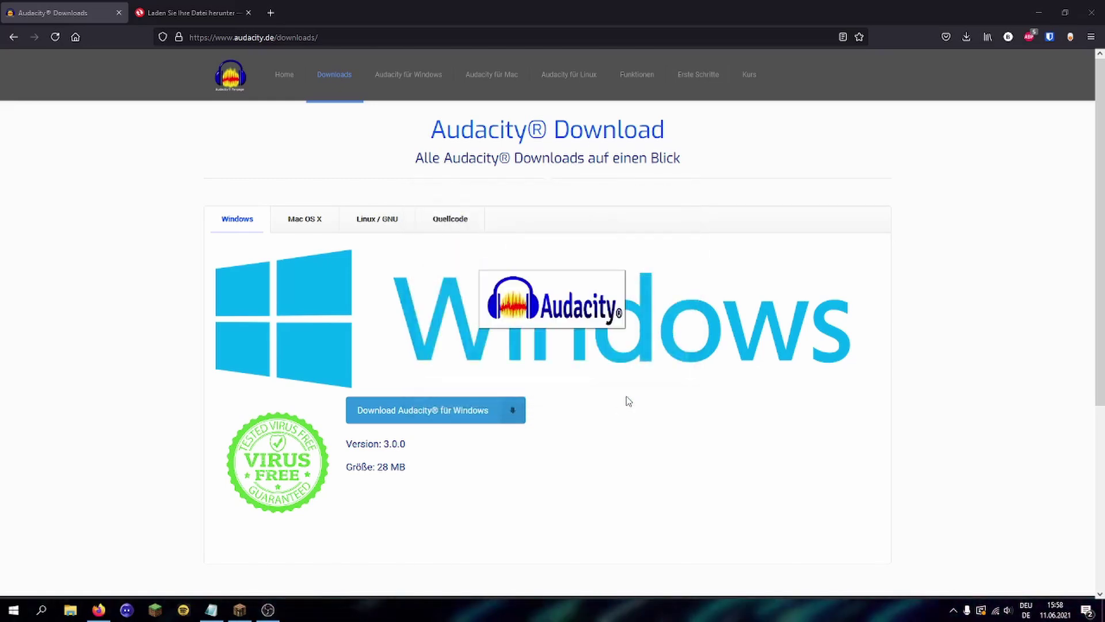
click(628, 389)
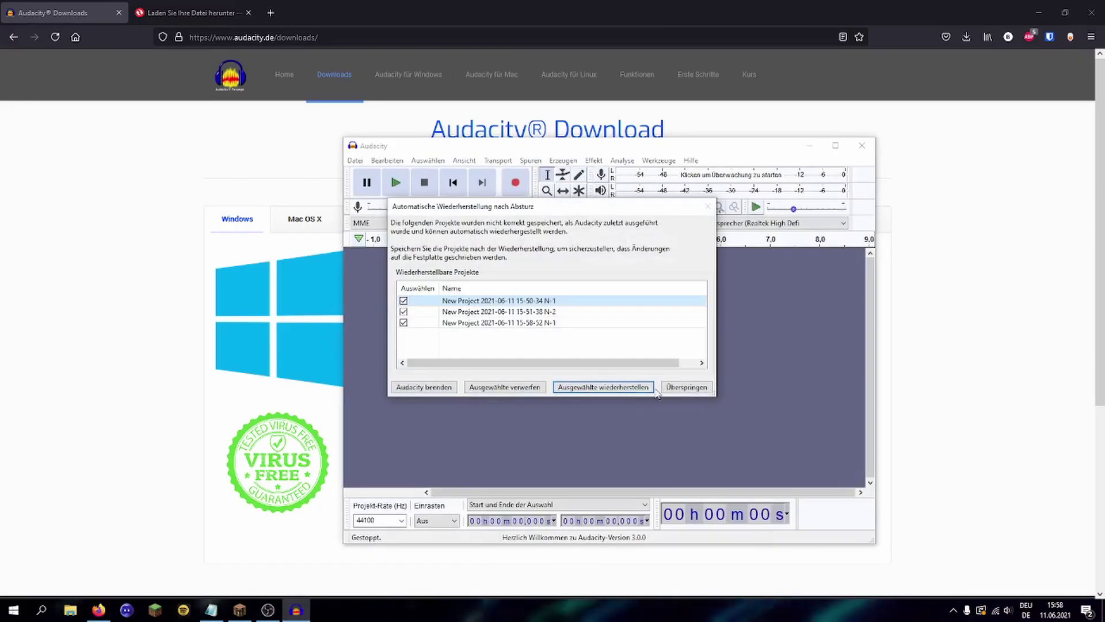
Step: Skip project recovery and record a roughly 2.8-second stereo test clip
click(689, 384)
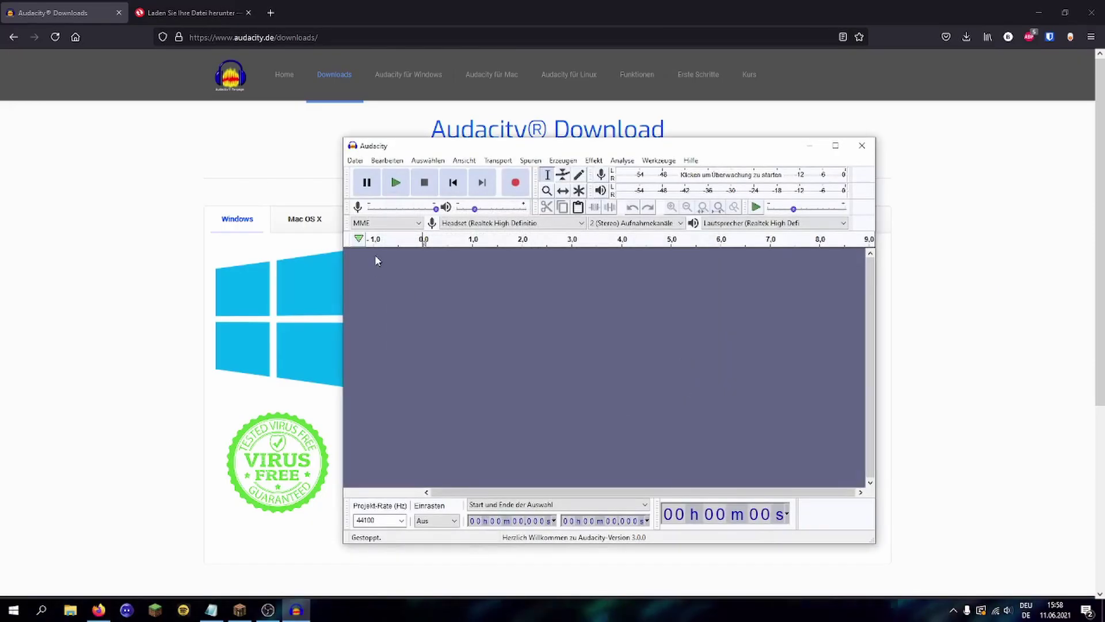
click(515, 183)
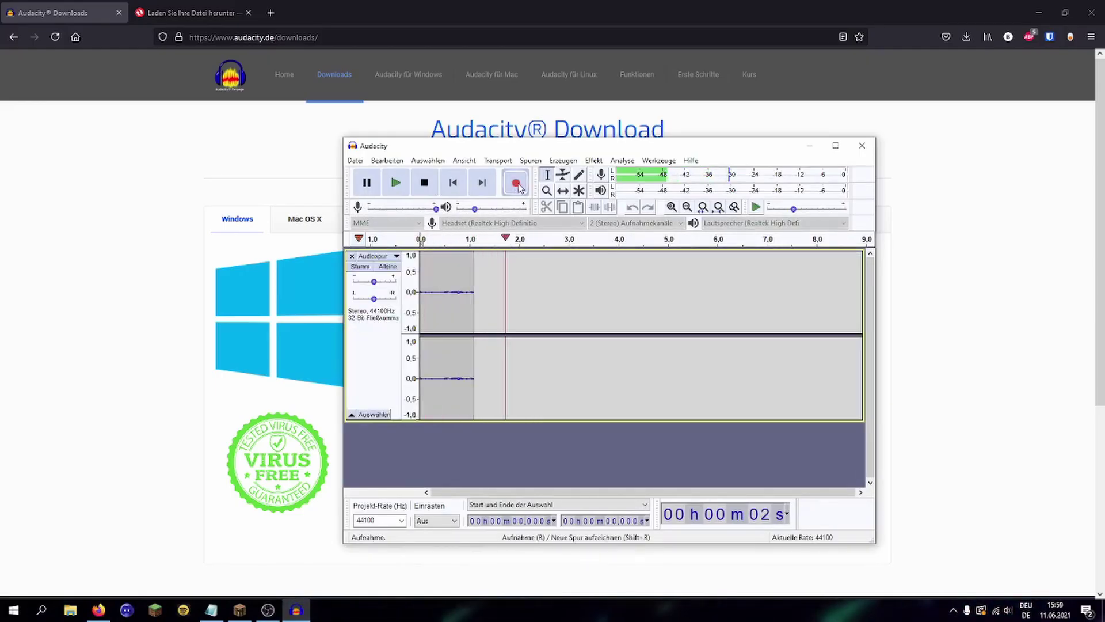
click(425, 183)
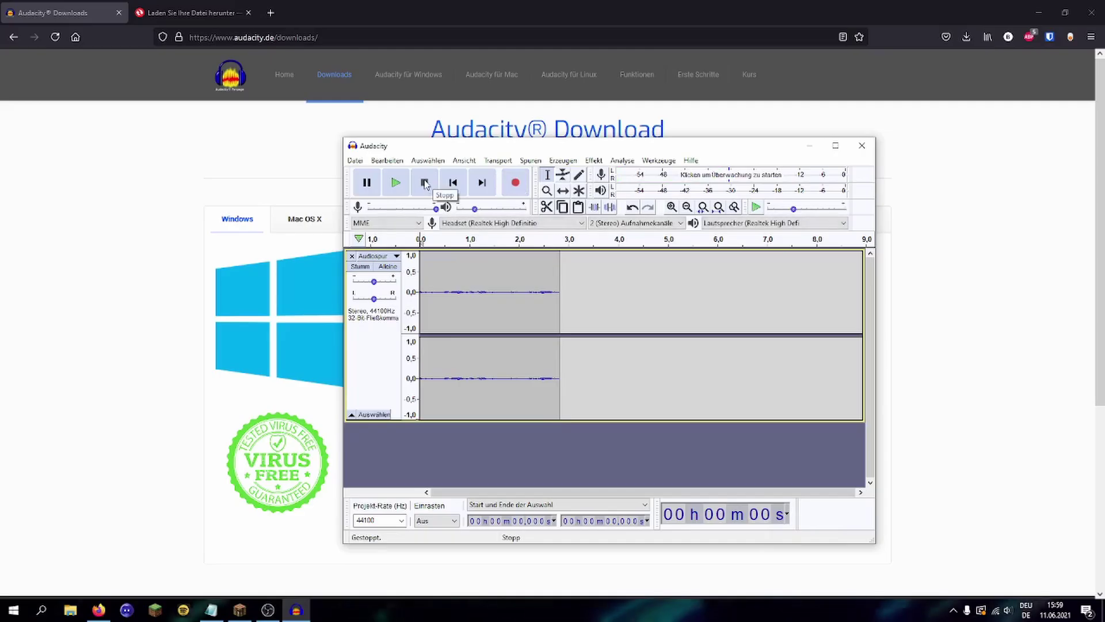
Step: Open the Ogg Vorbis export via Datei > Exportieren, then return to Convertio's MP3-to-OGG page
click(359, 160)
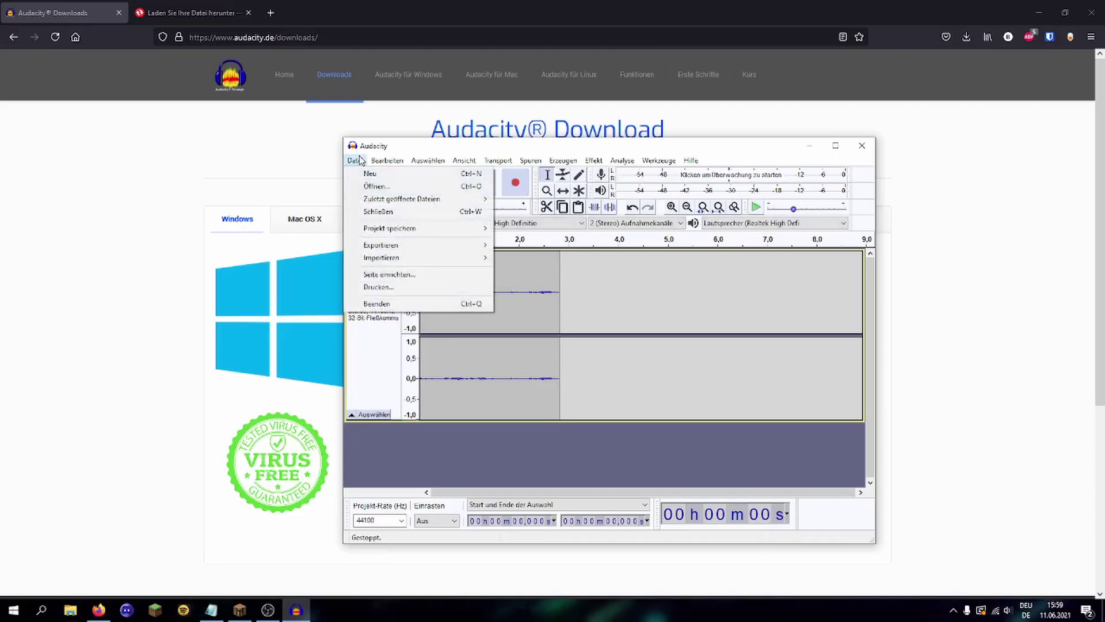
mouse_move(395, 247)
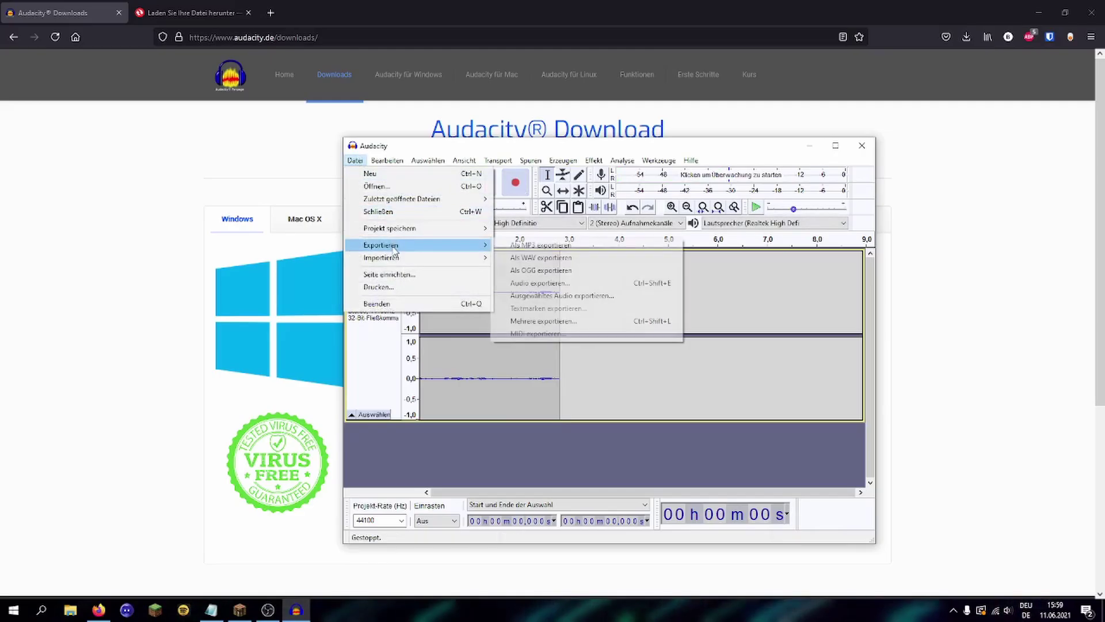
click(539, 272)
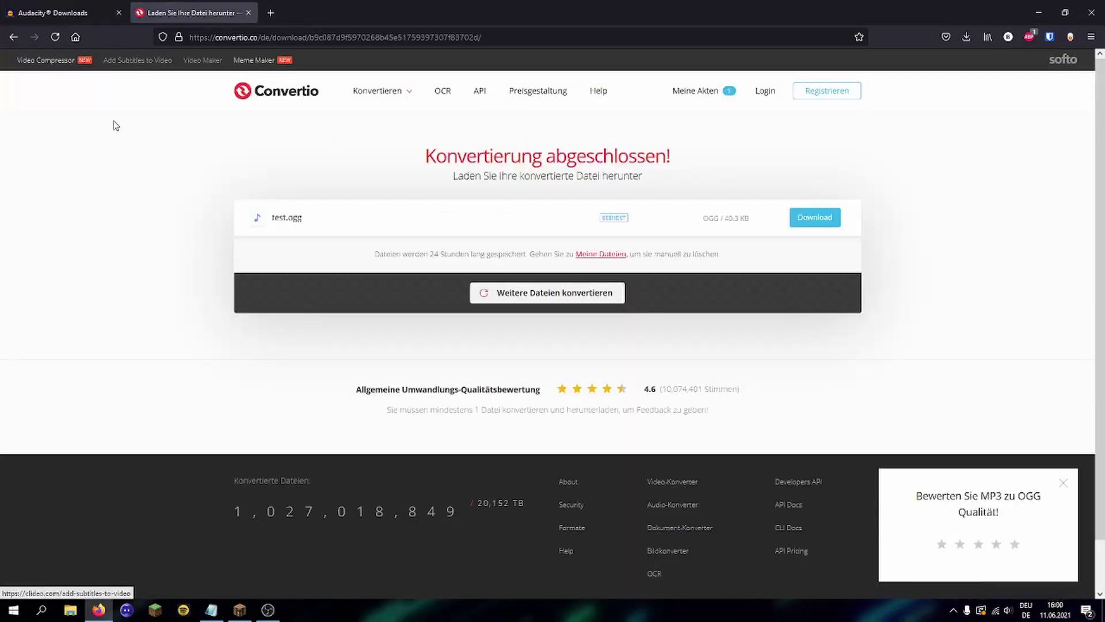
key(alt+Left)
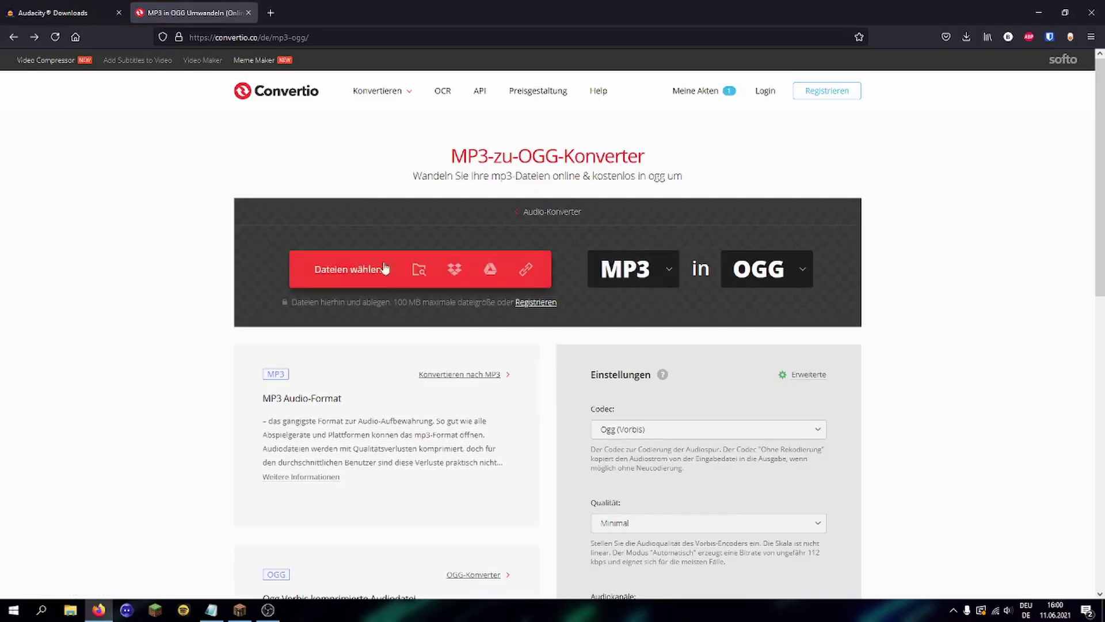
Step: Upload test.mp3 to Convertio and save the converted 40.3 KB test_1.ogg
click(347, 266)
click(323, 169)
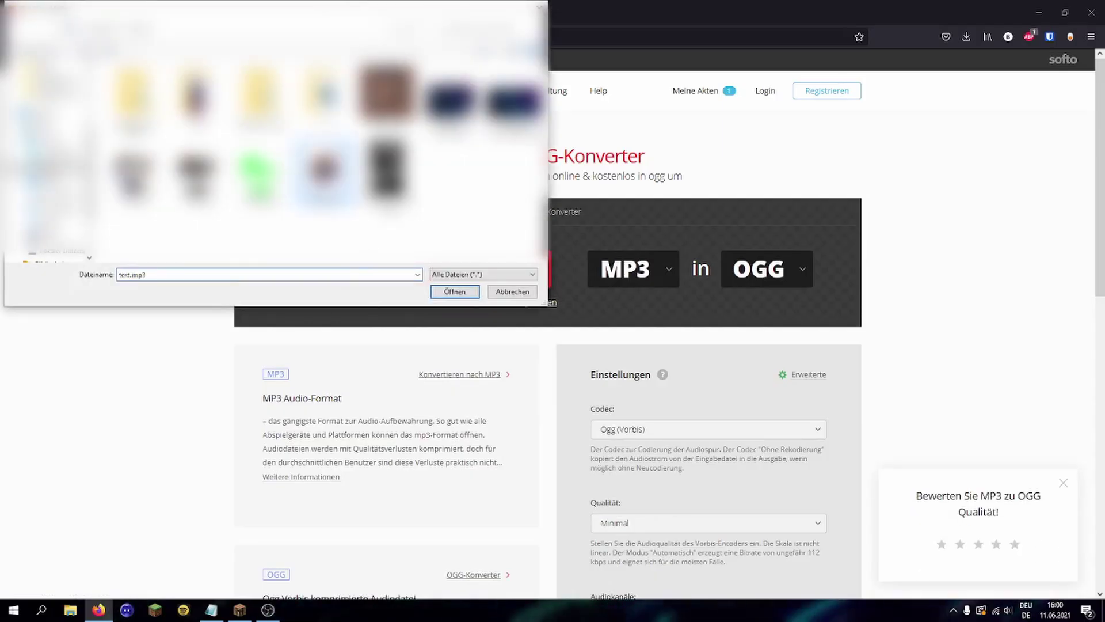
click(475, 294)
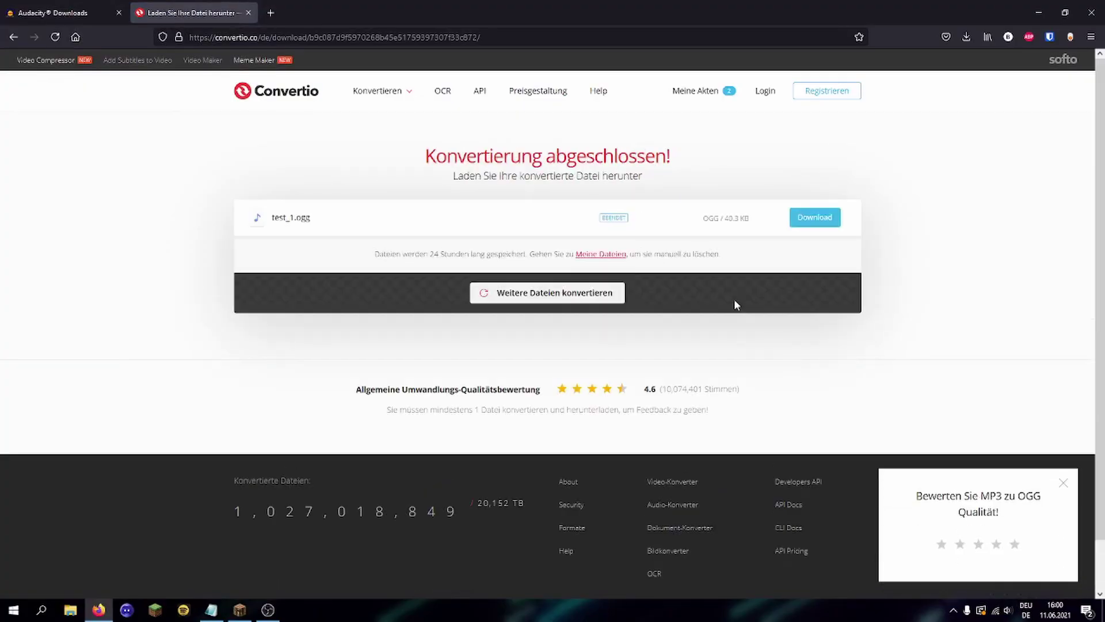
click(815, 217)
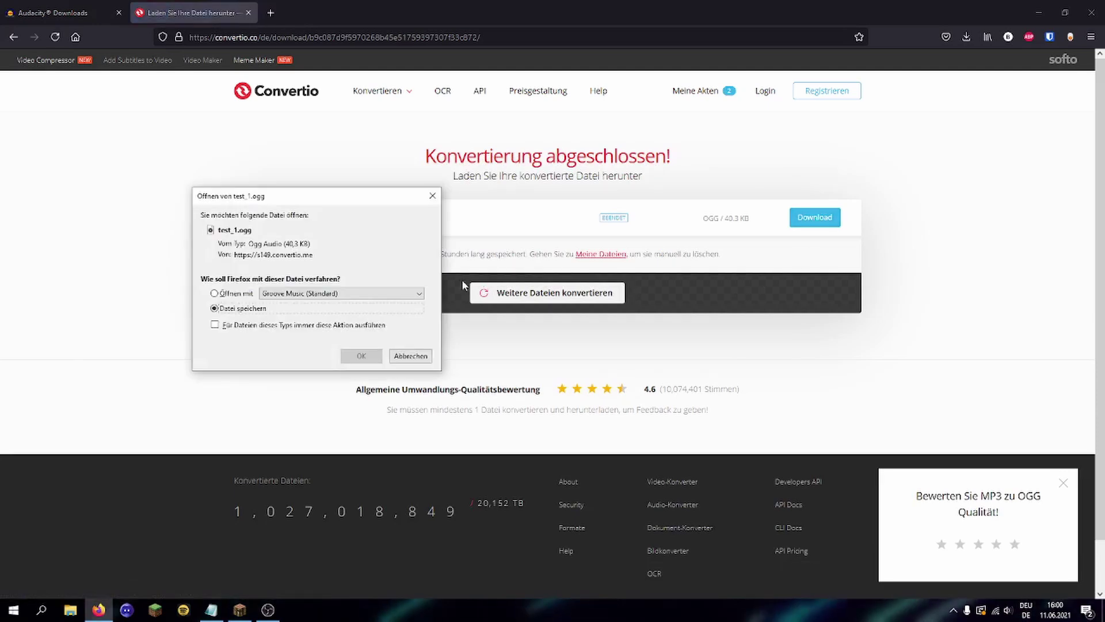
click(361, 356)
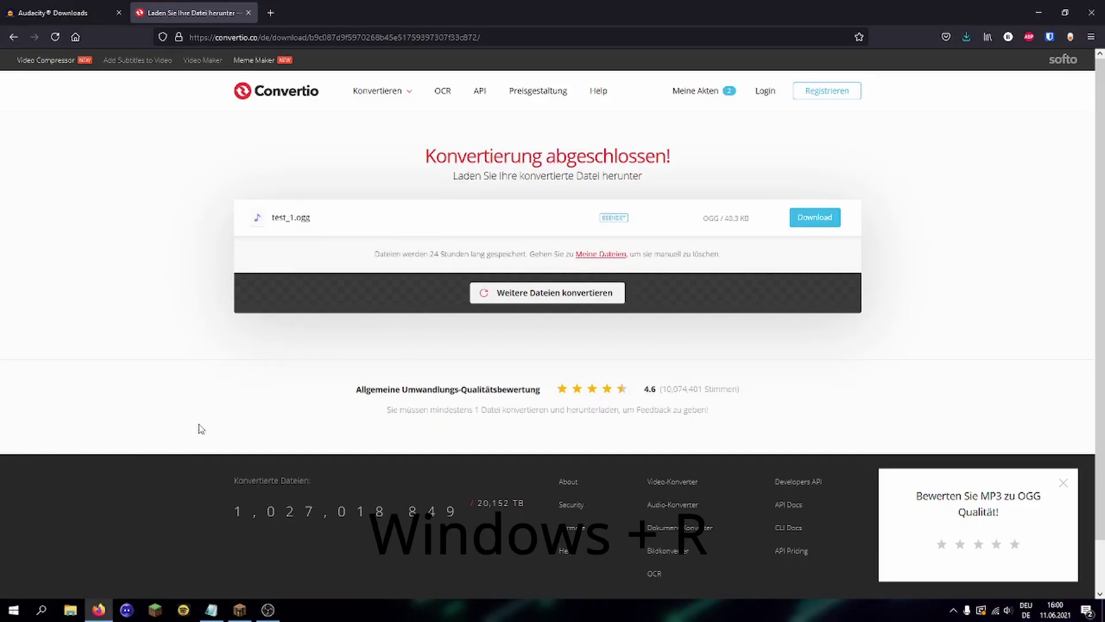
Step: Go to .minecraft\resourcepacks via %appdata% in the Run prompt
key(super+r)
text(%appdata)
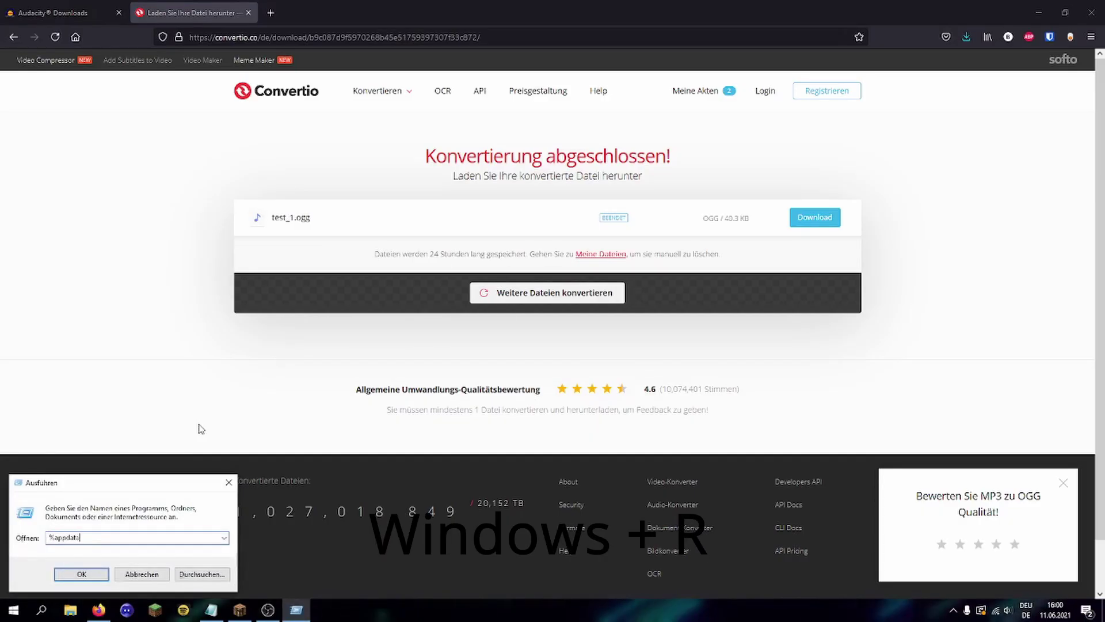
text(%)
key(Return)
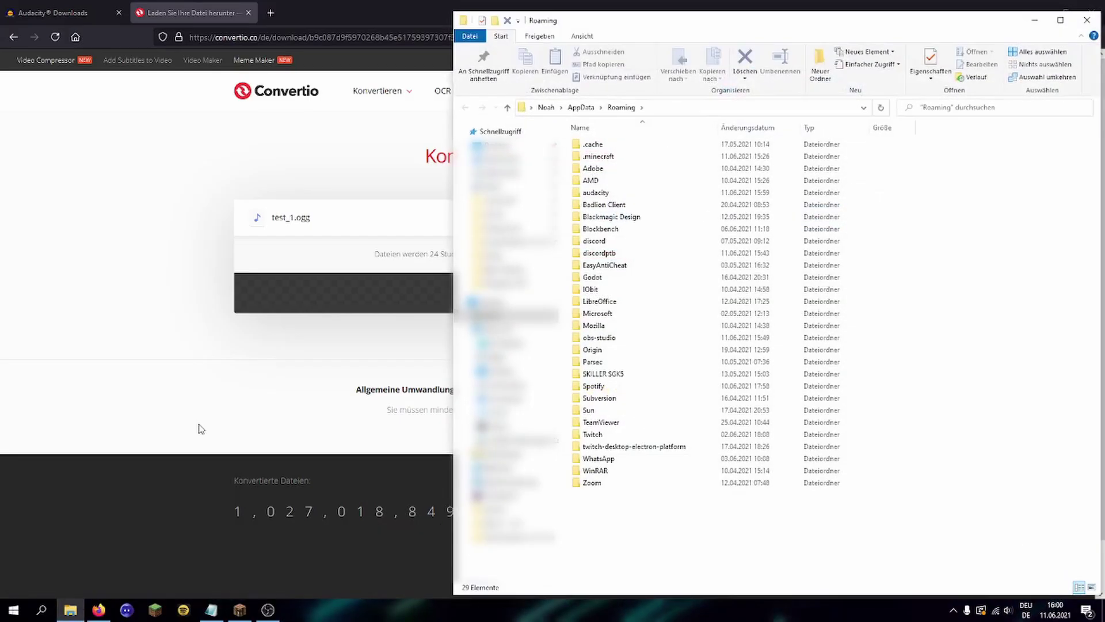
double_click(630, 158)
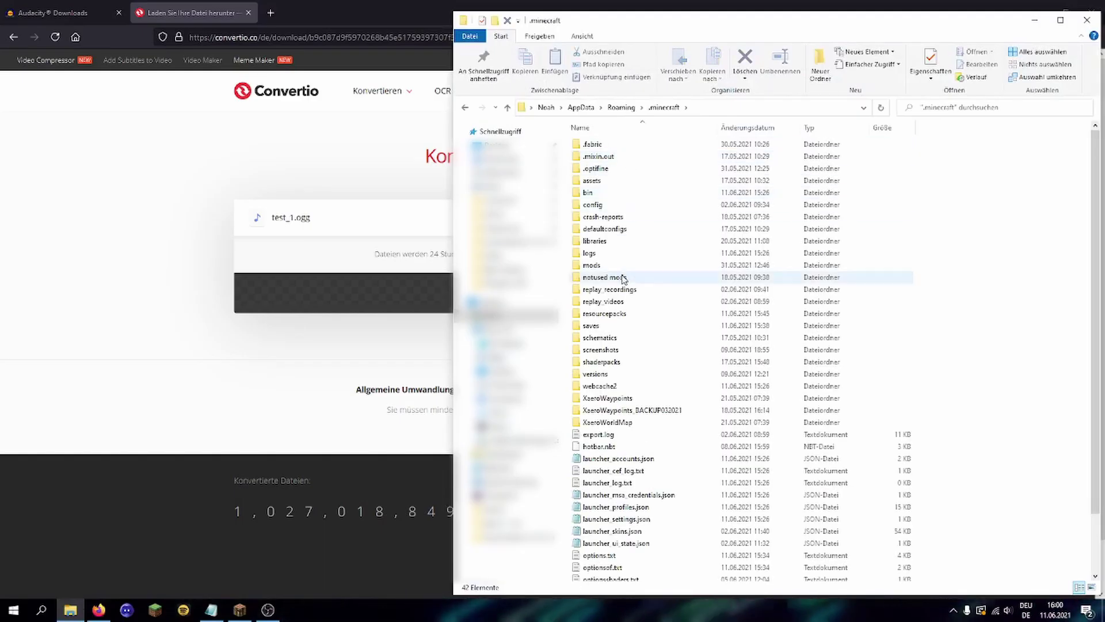
double_click(621, 316)
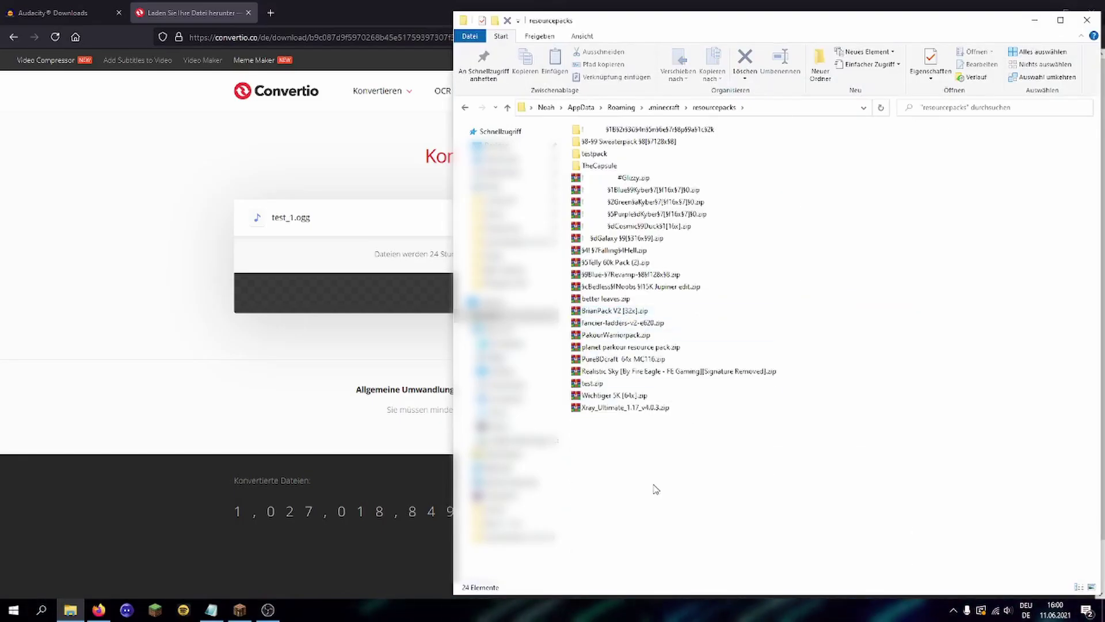
Step: Create a new folder named test in resourcepacks
right_click(609, 440)
mouse_move(644, 415)
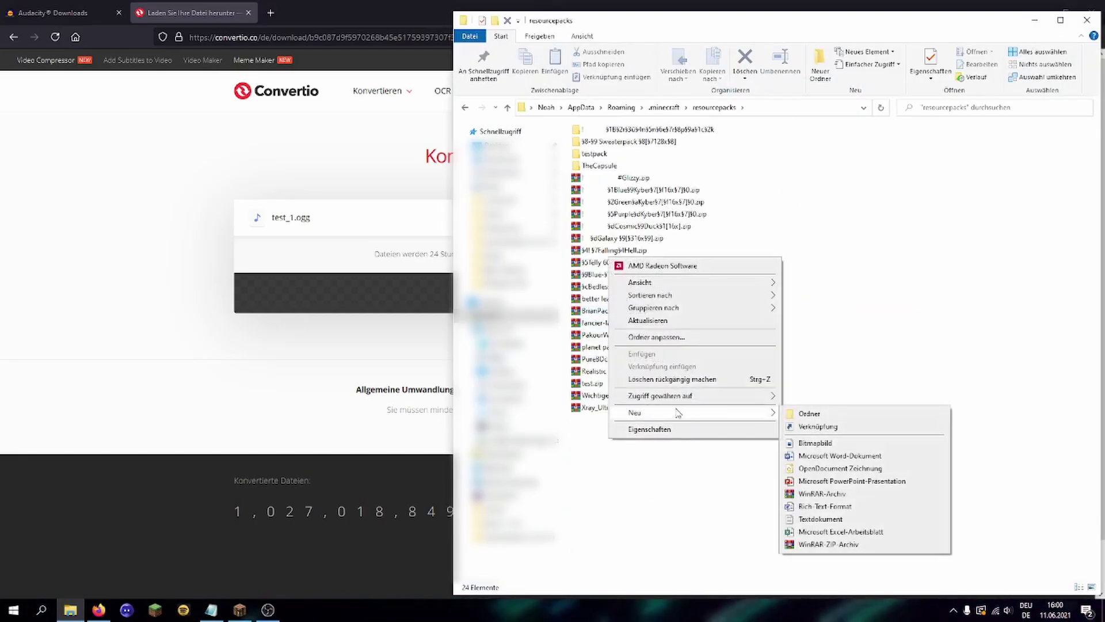
click(810, 414)
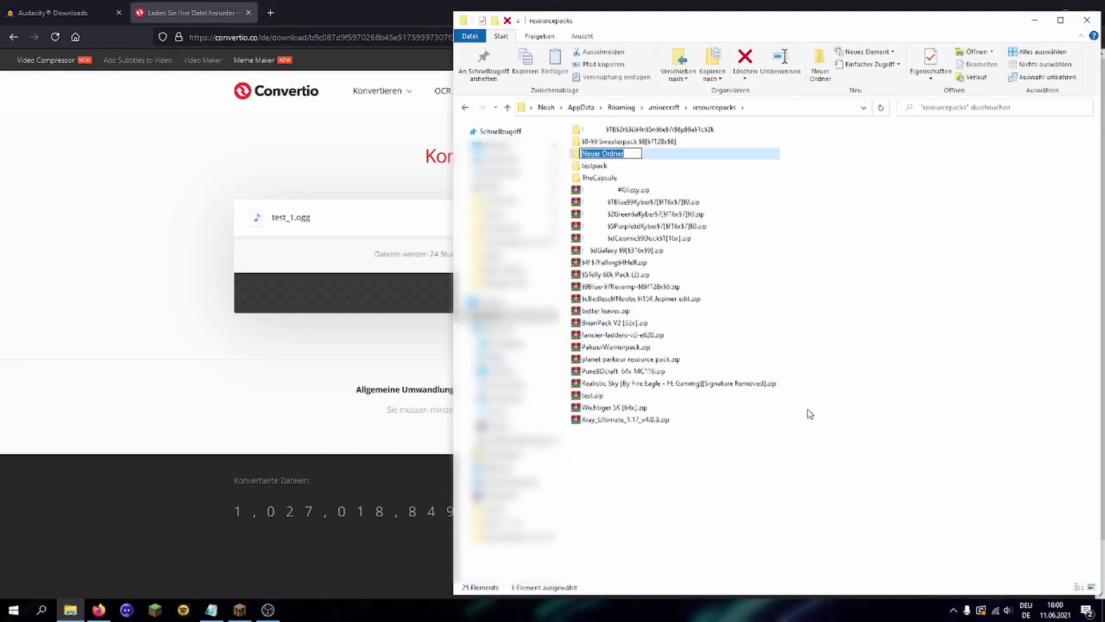
text(test)
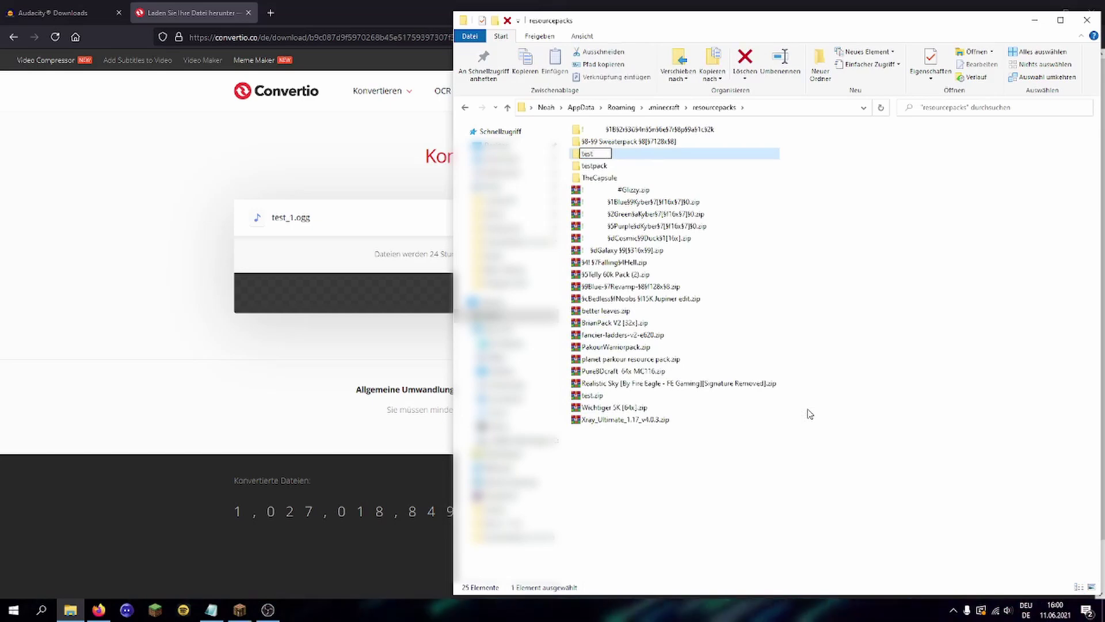
key(Return)
Step: Open the test folder and add an empty text document named text.txt
double_click(654, 156)
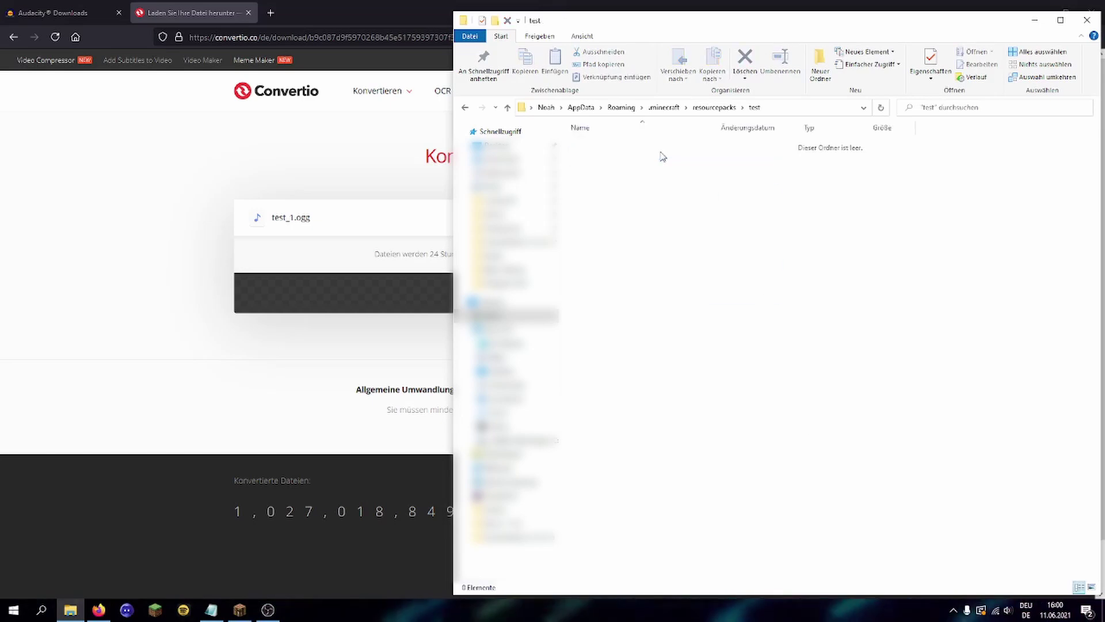
right_click(642, 153)
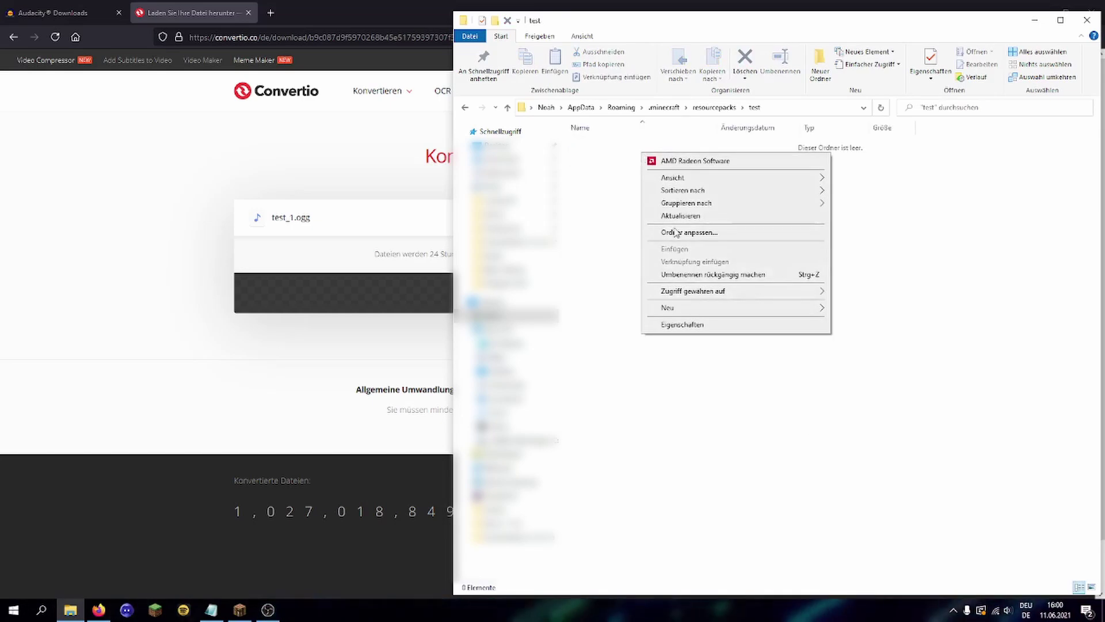
mouse_move(702, 310)
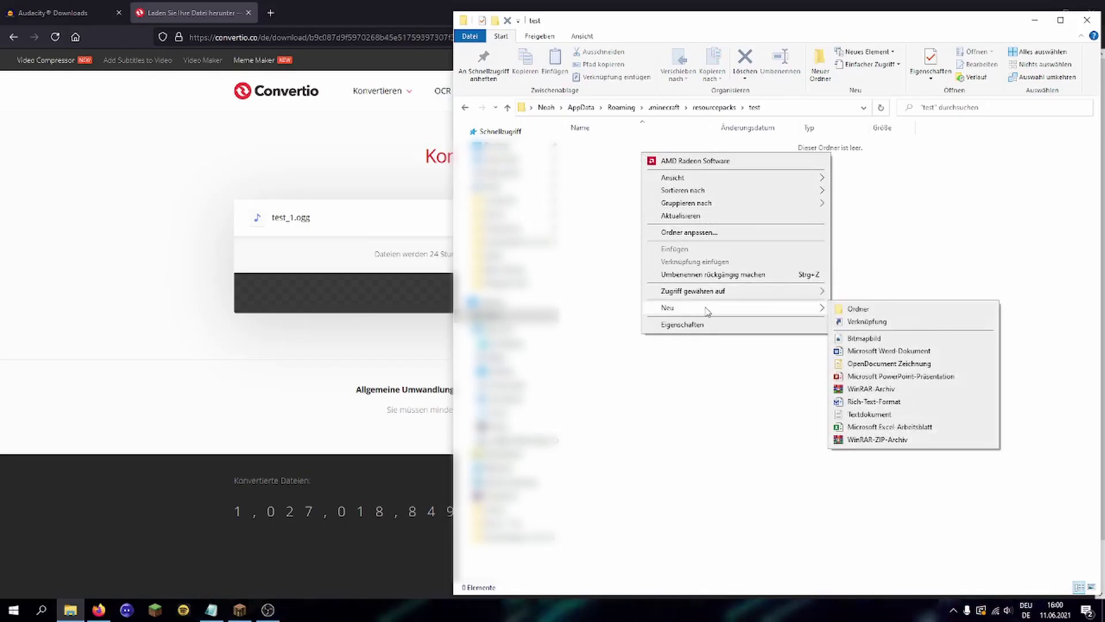
click(869, 414)
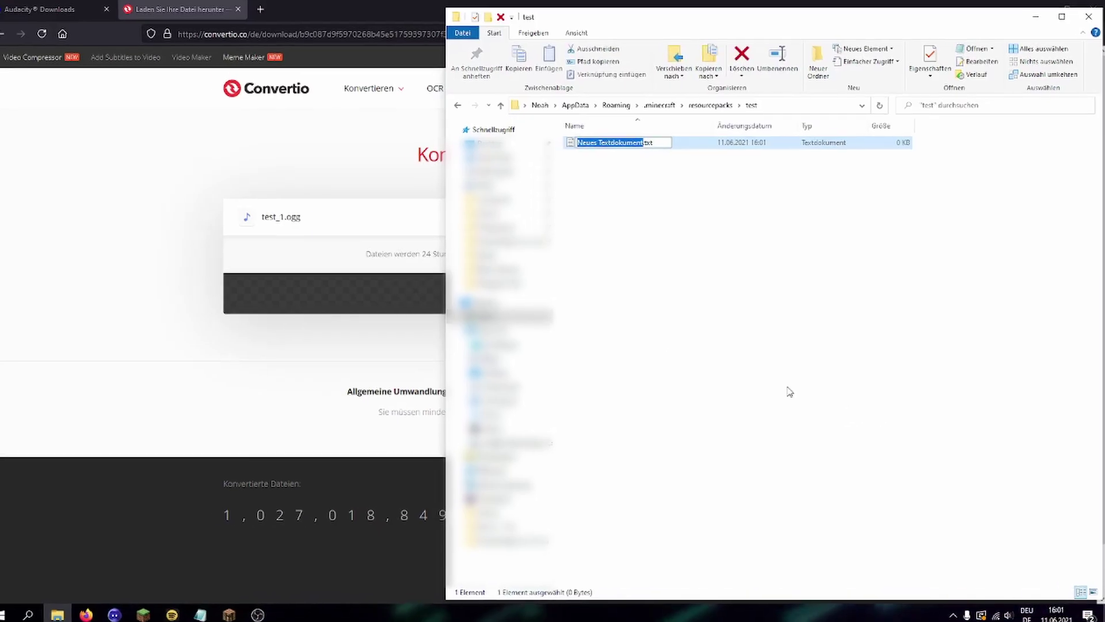
text(test)
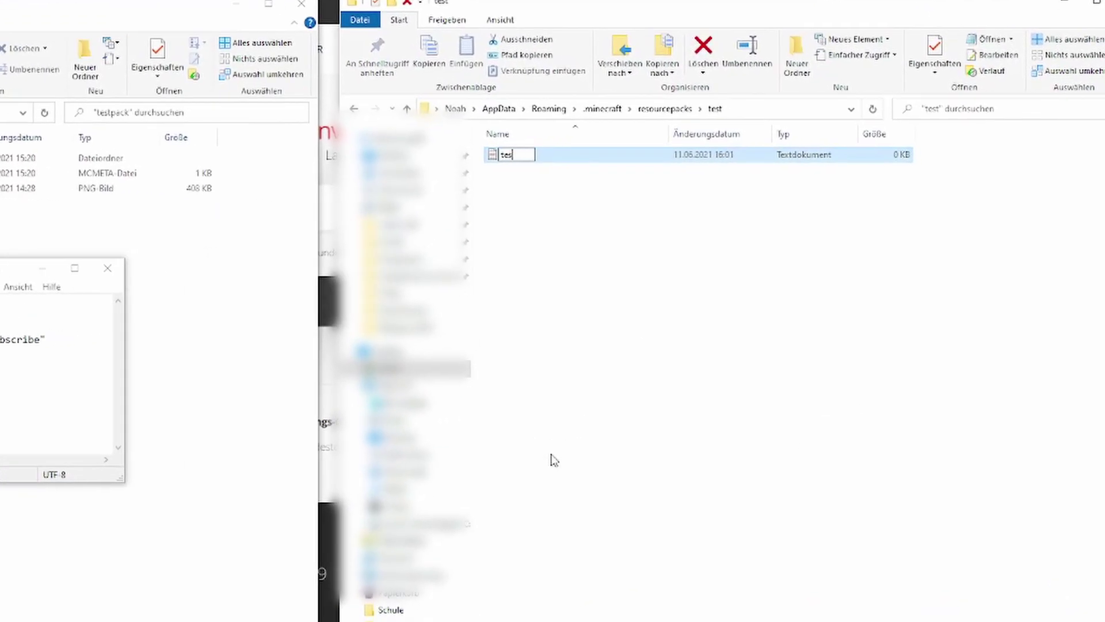
key(BackSpace)
key(BackSpace)
text(xt)
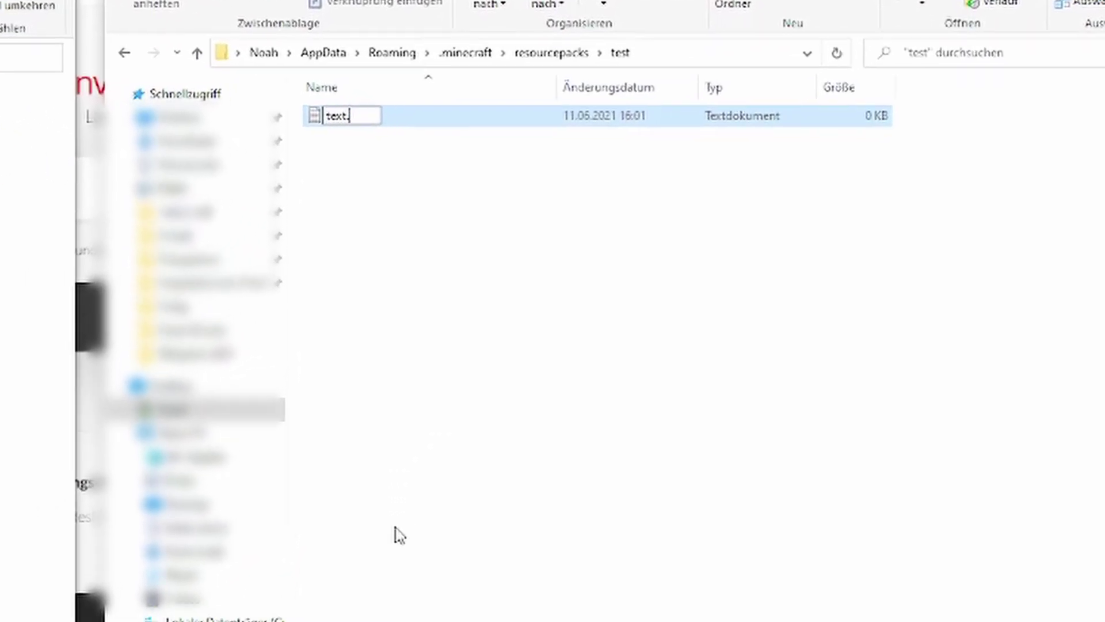
text(.txt)
key(Return)
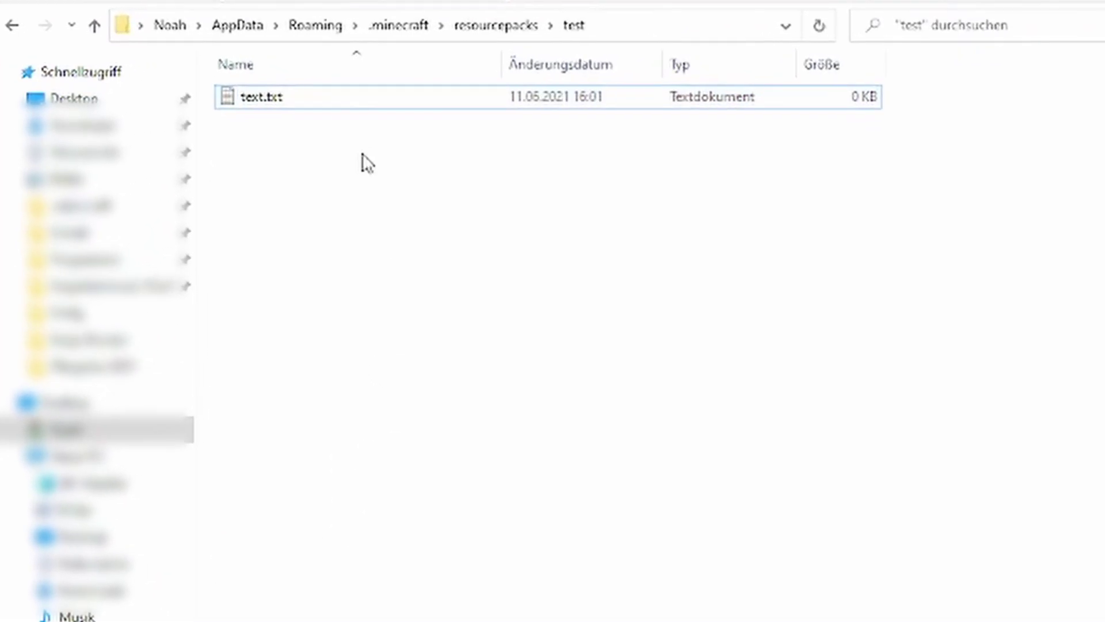
Step: Paste the pack JSON (pack_format 5, description §7subscribe) into text.txt and save it
double_click(342, 97)
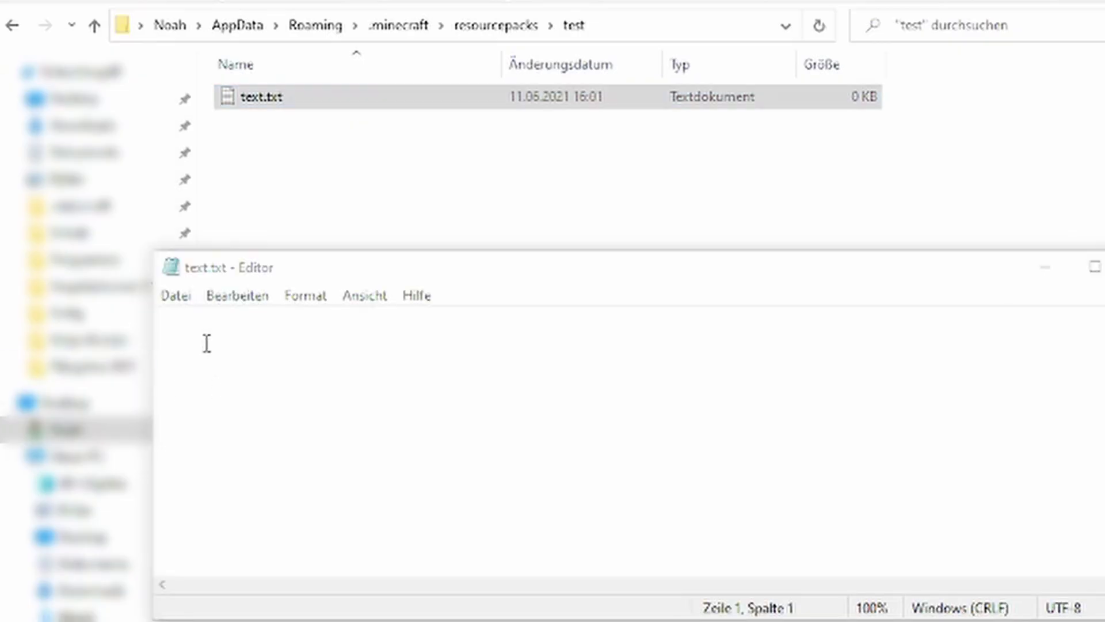
text({ "pack": { "pack_format": 5, "description": "§7subscribe" } })
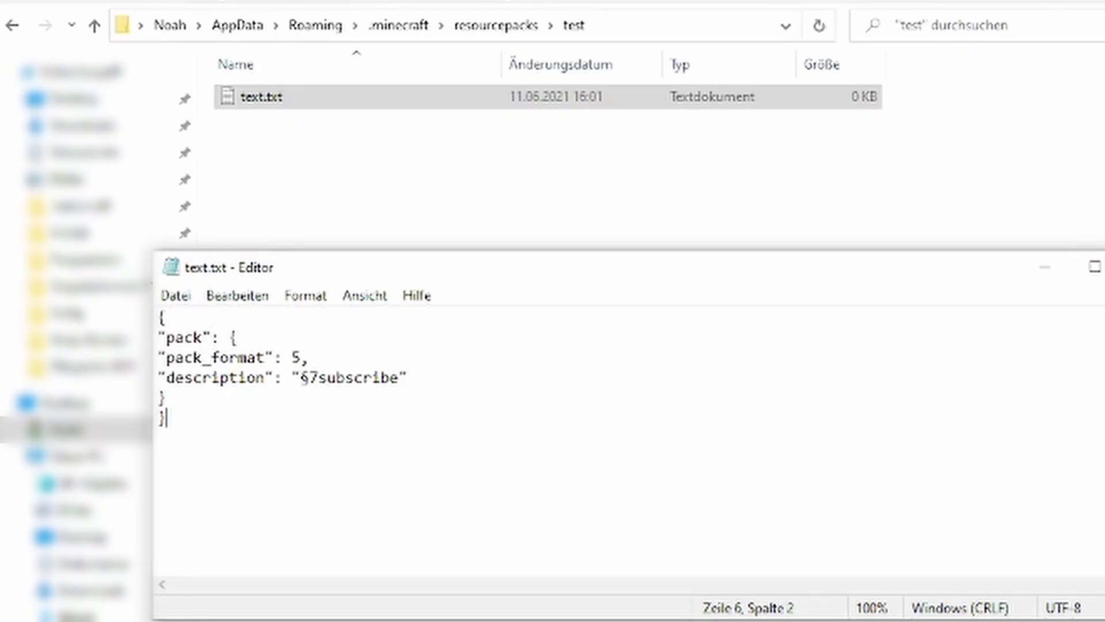
key(alt+F4)
Step: Rename text.txt to pack.mcmeta, replacing the .txt extension
right_click(480, 93)
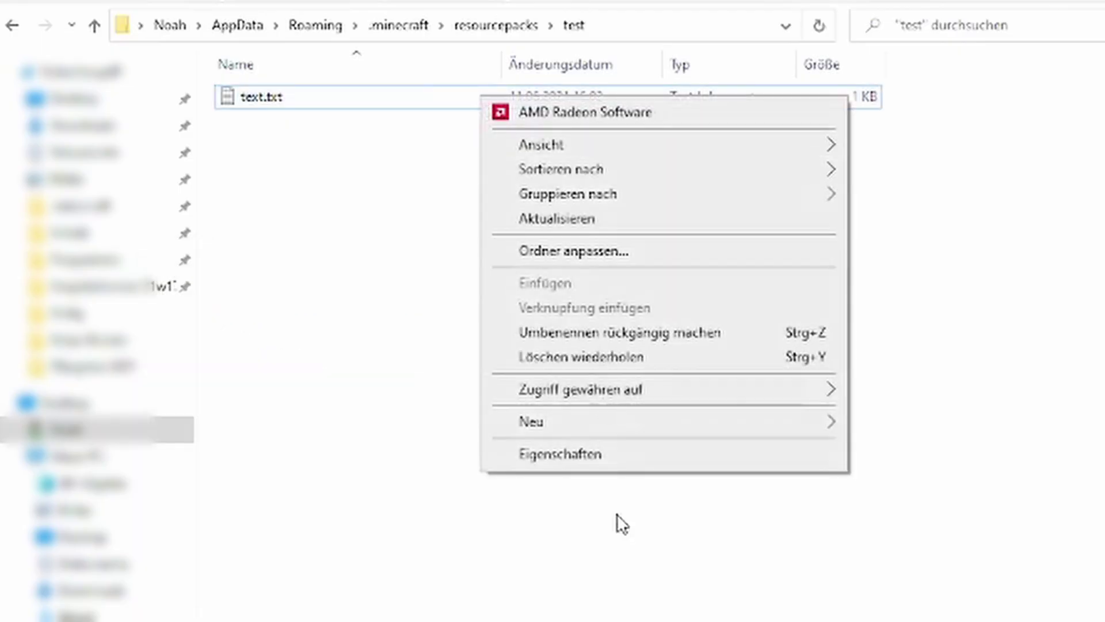
click(397, 92)
right_click(395, 95)
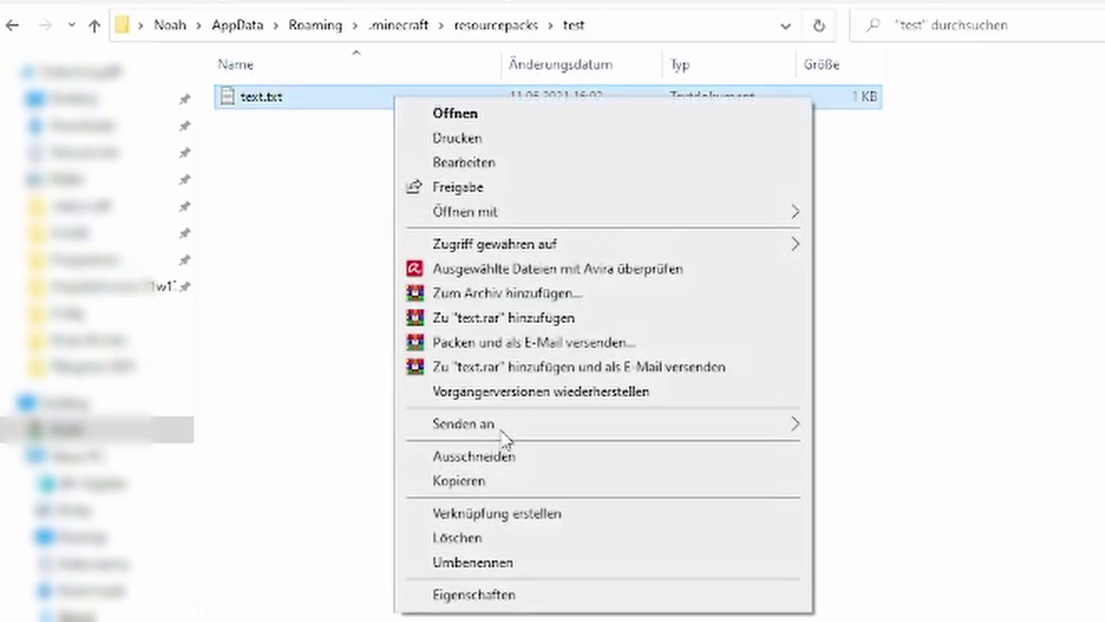
click(506, 562)
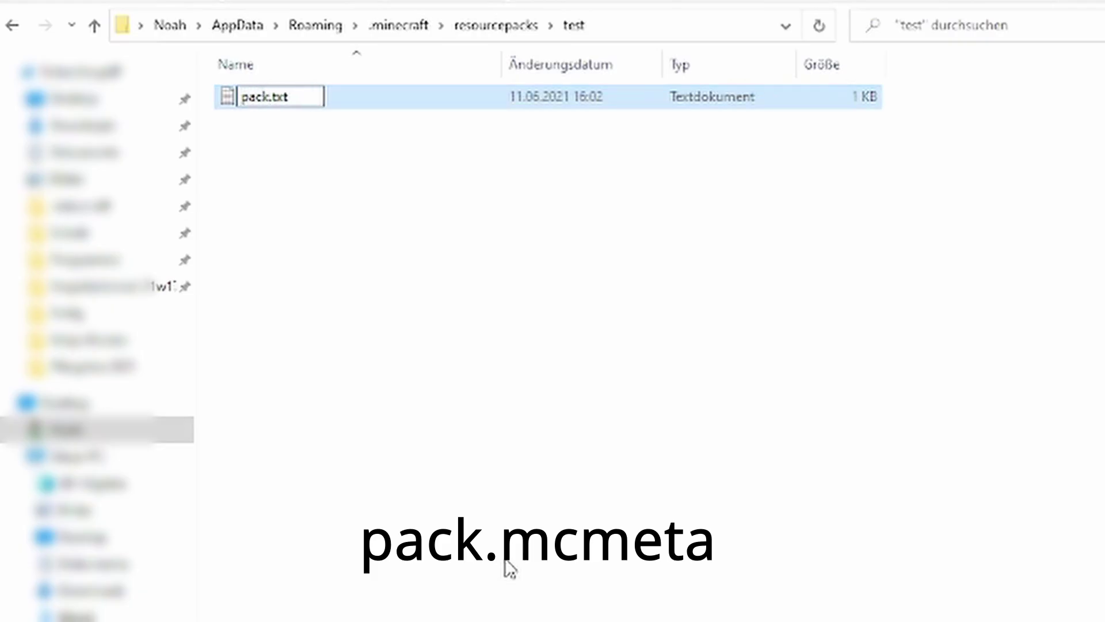
text(pack)
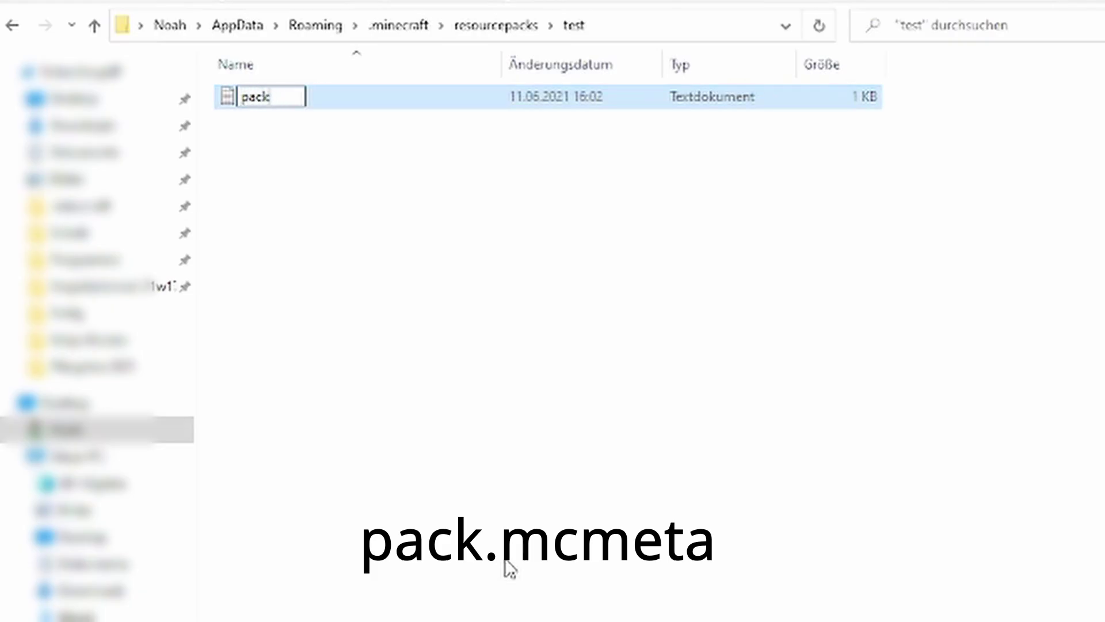
text(.mcmeta)
click(326, 340)
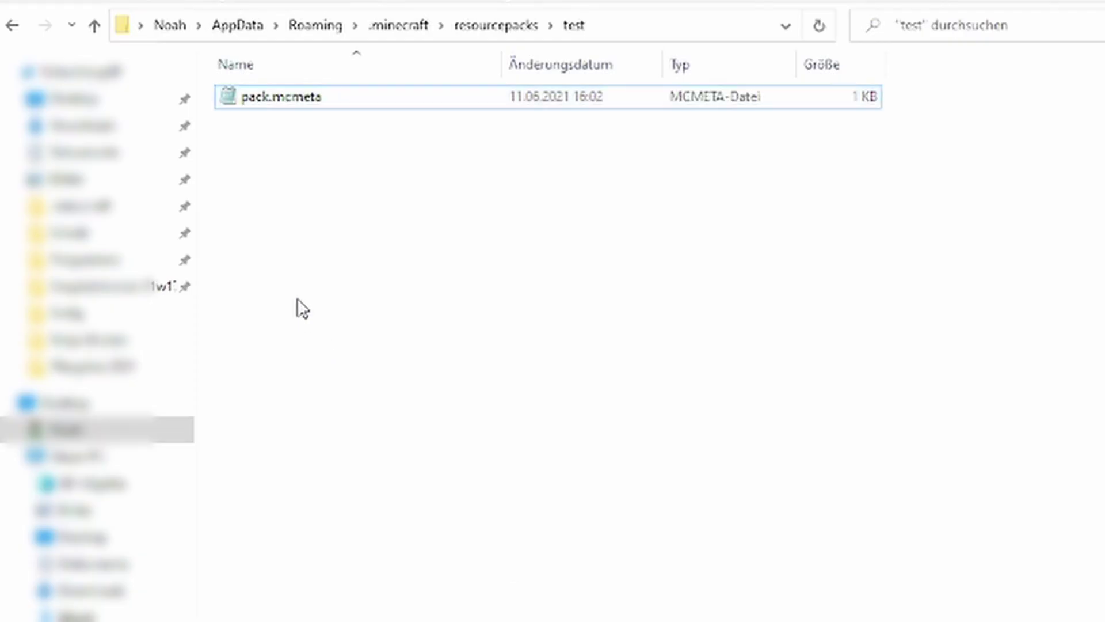
Step: Create an assets folder beside pack.mcmeta and open it
right_click(299, 155)
mouse_move(381, 455)
click(730, 461)
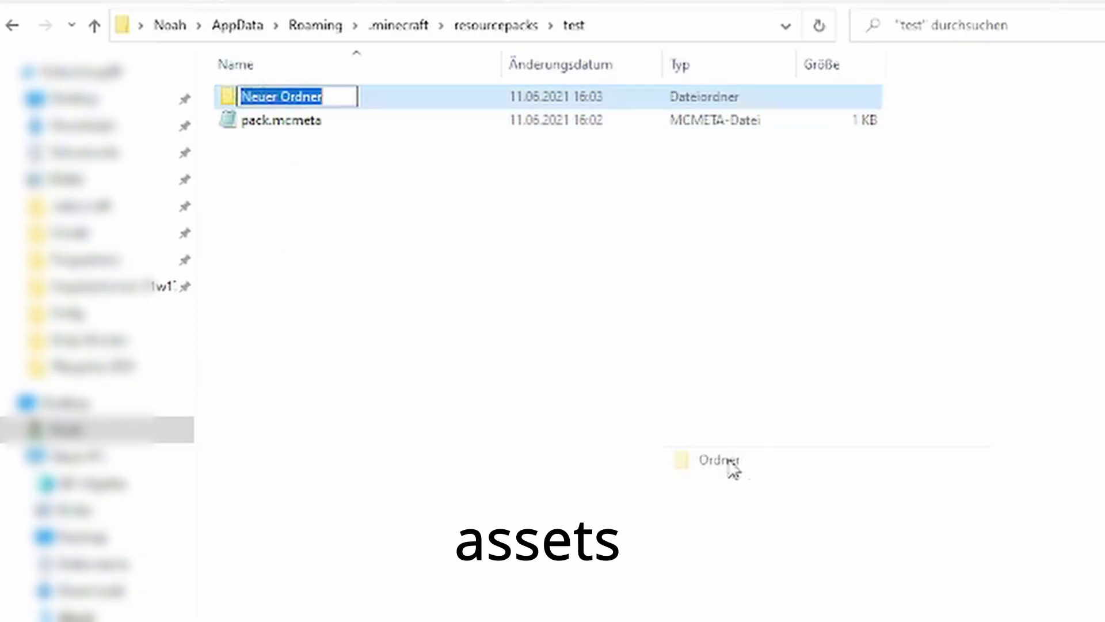
text(assets)
key(Return)
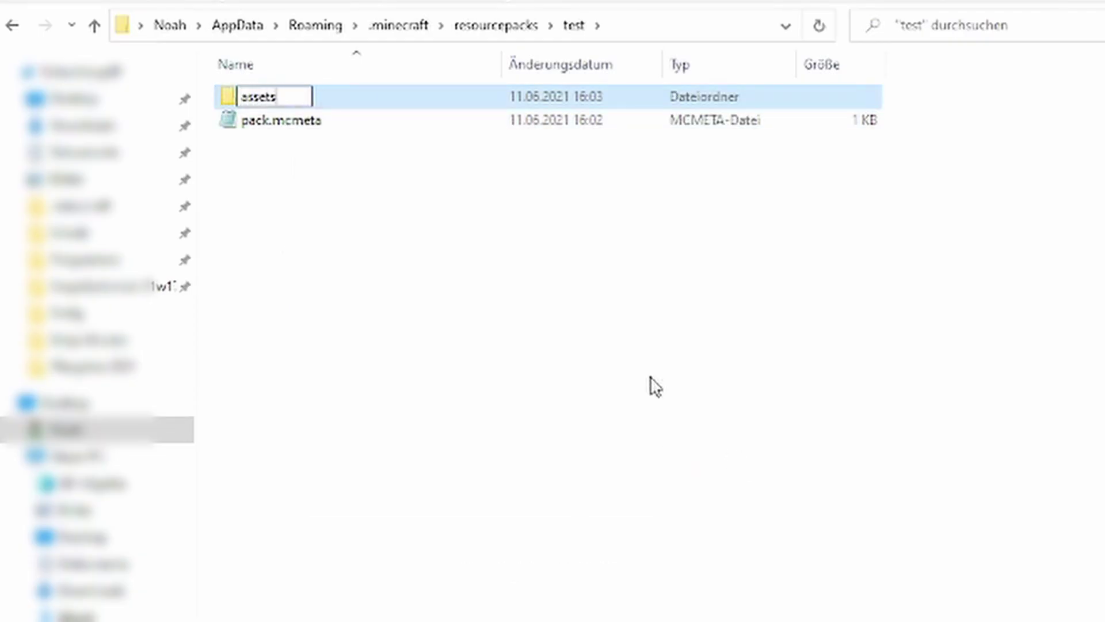
double_click(434, 101)
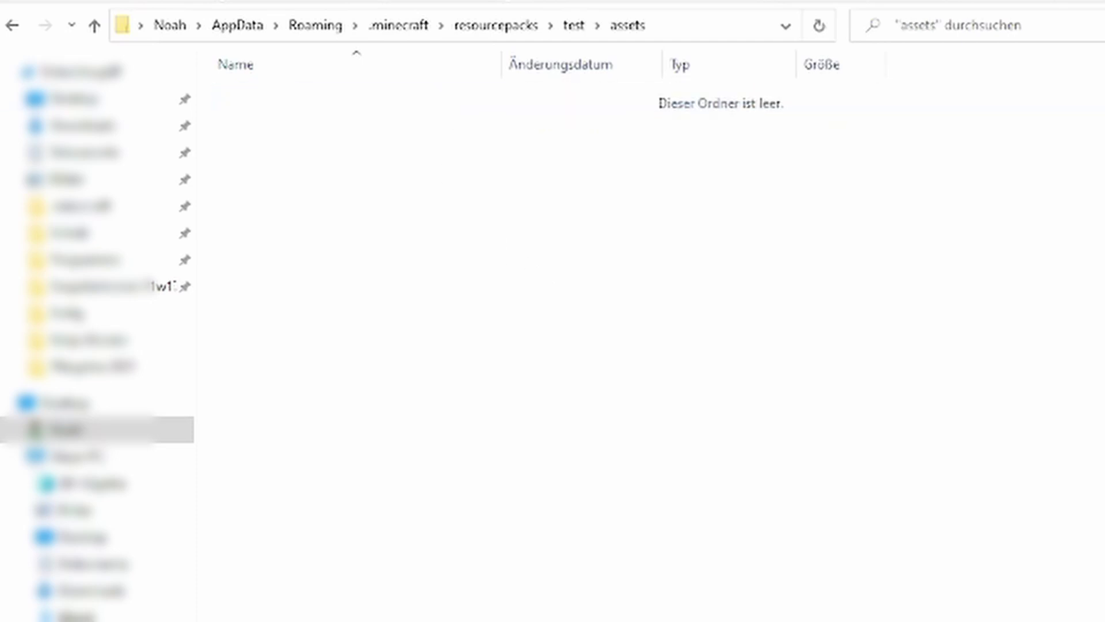
Step: Create a custom folder inside assets and open it
right_click(416, 156)
mouse_move(524, 456)
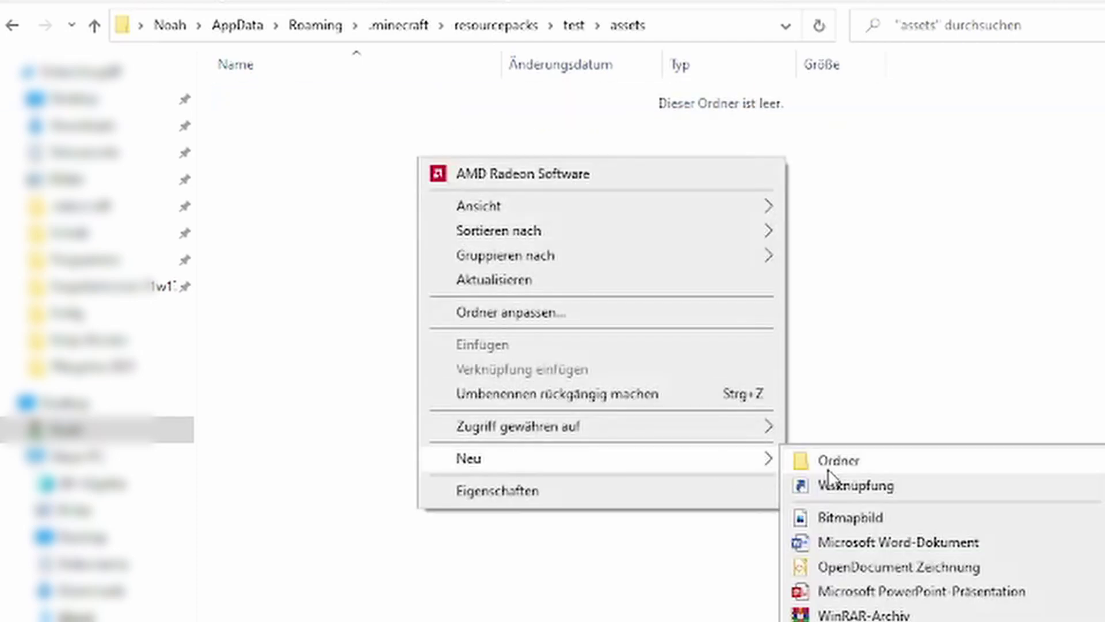
click(827, 463)
text(custom)
click(804, 448)
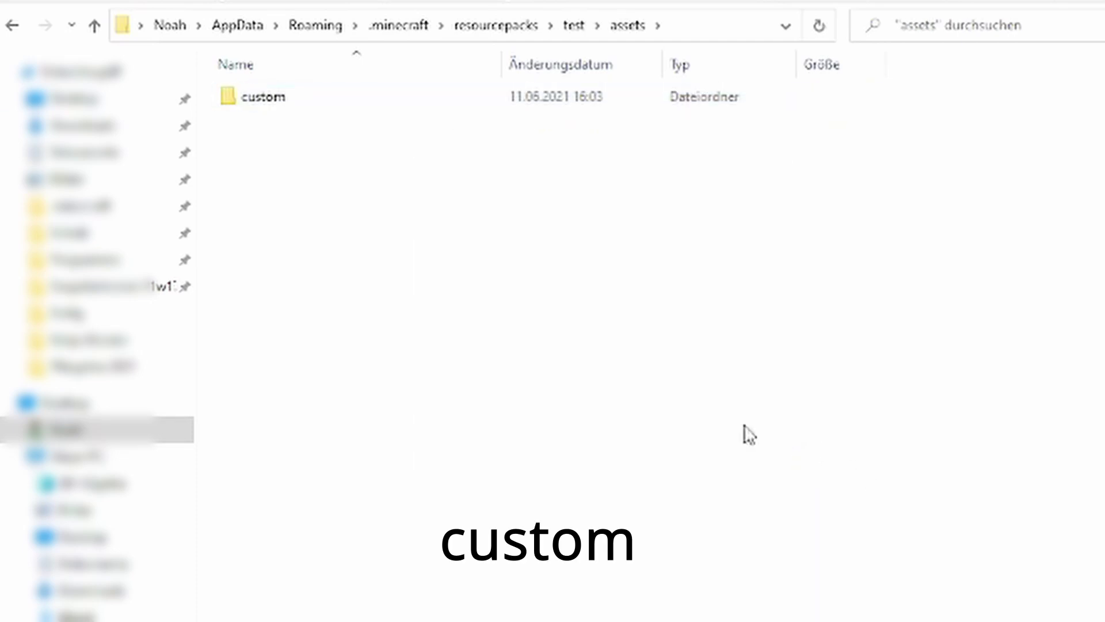
double_click(393, 113)
Step: Create a sounds folder inside custom and open it
right_click(374, 103)
mouse_move(544, 429)
click(821, 437)
text(sounds)
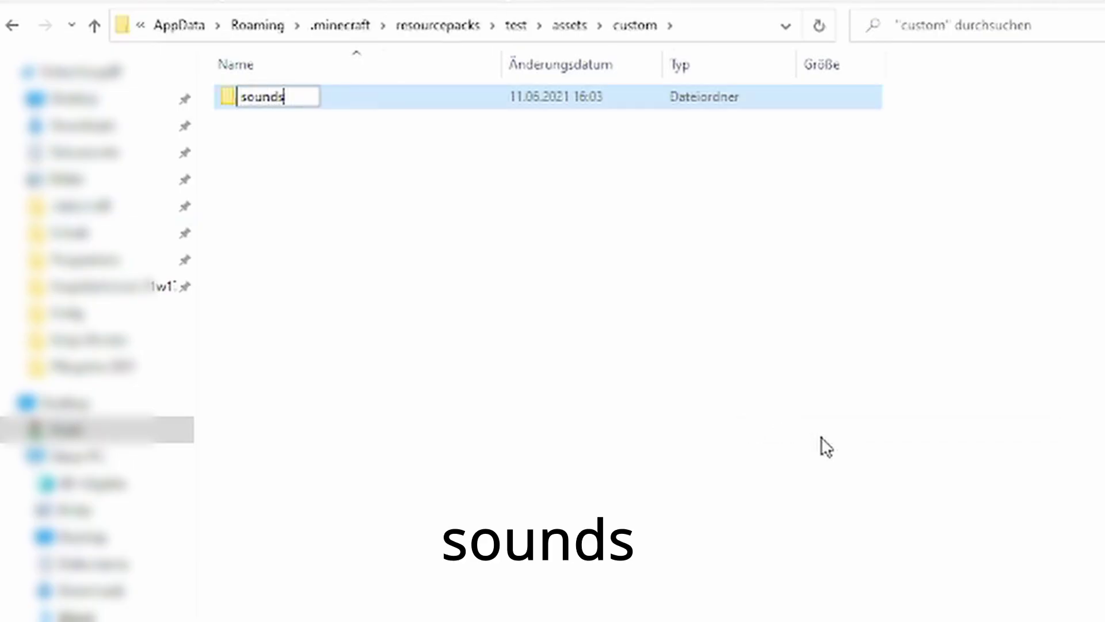
click(685, 334)
right_click(362, 176)
mouse_move(472, 481)
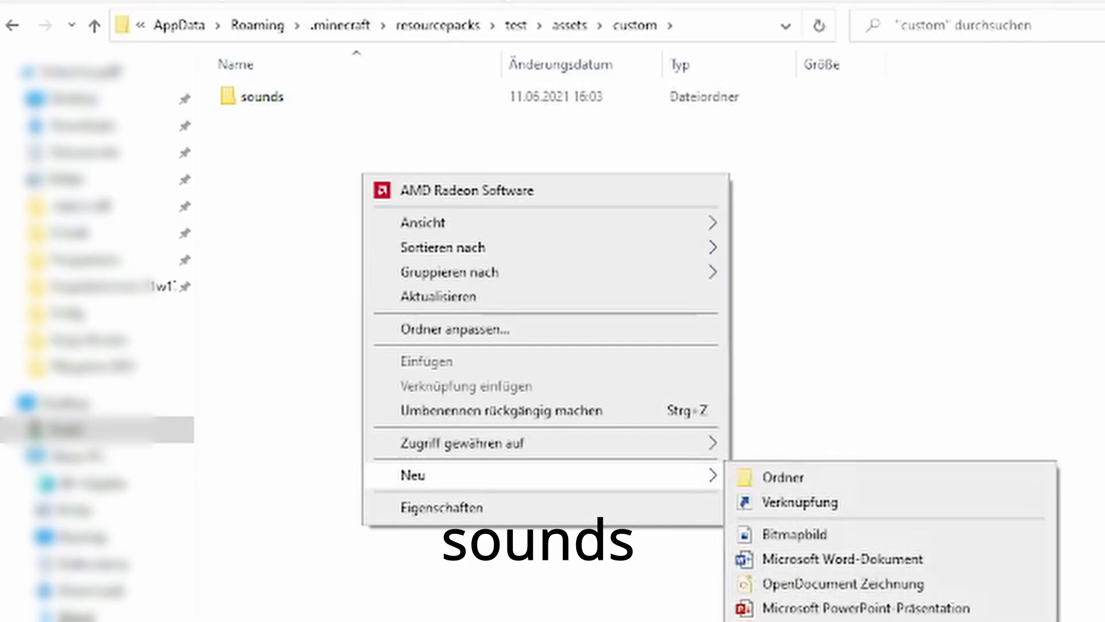
click(818, 620)
click(321, 98)
double_click(321, 97)
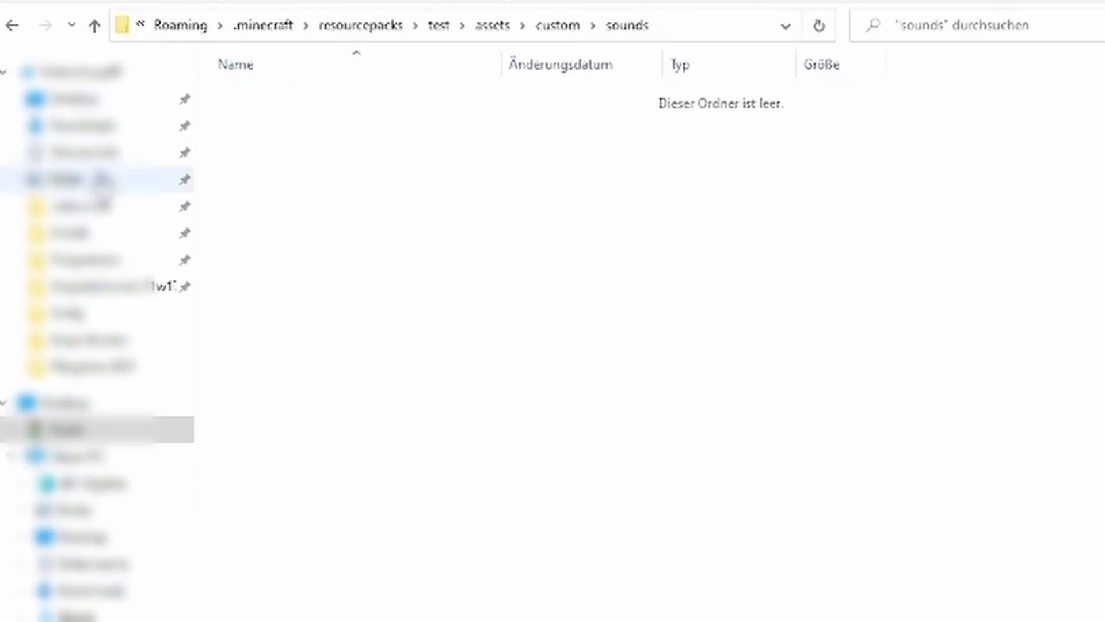
Step: Move test_1.ogg from Downloads into resourcepacks\test\assets\custom\sounds
click(99, 133)
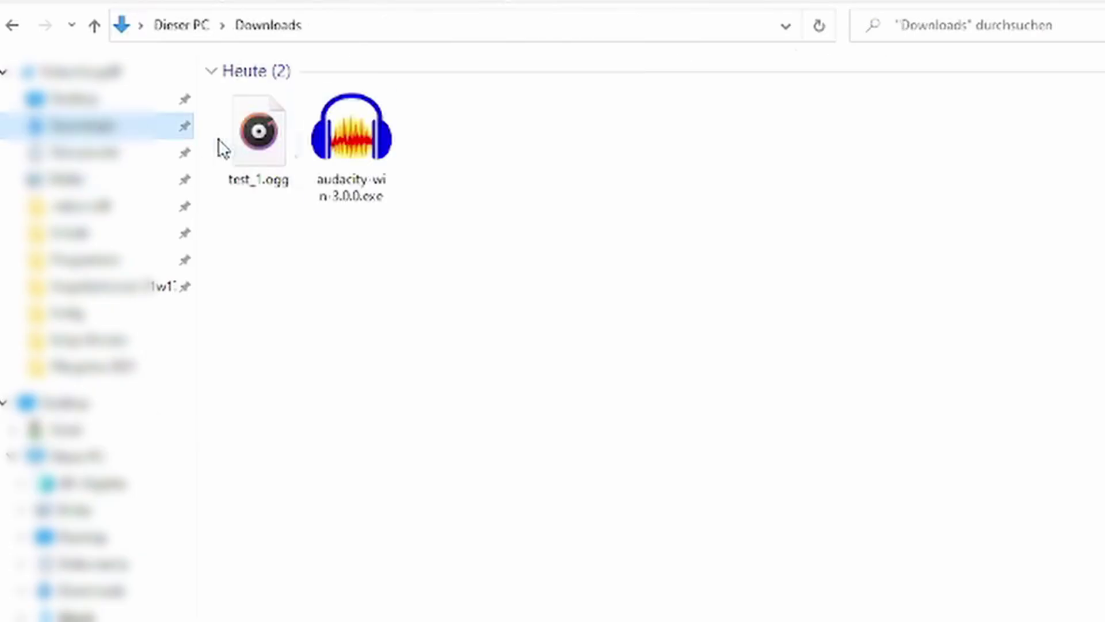
click(248, 154)
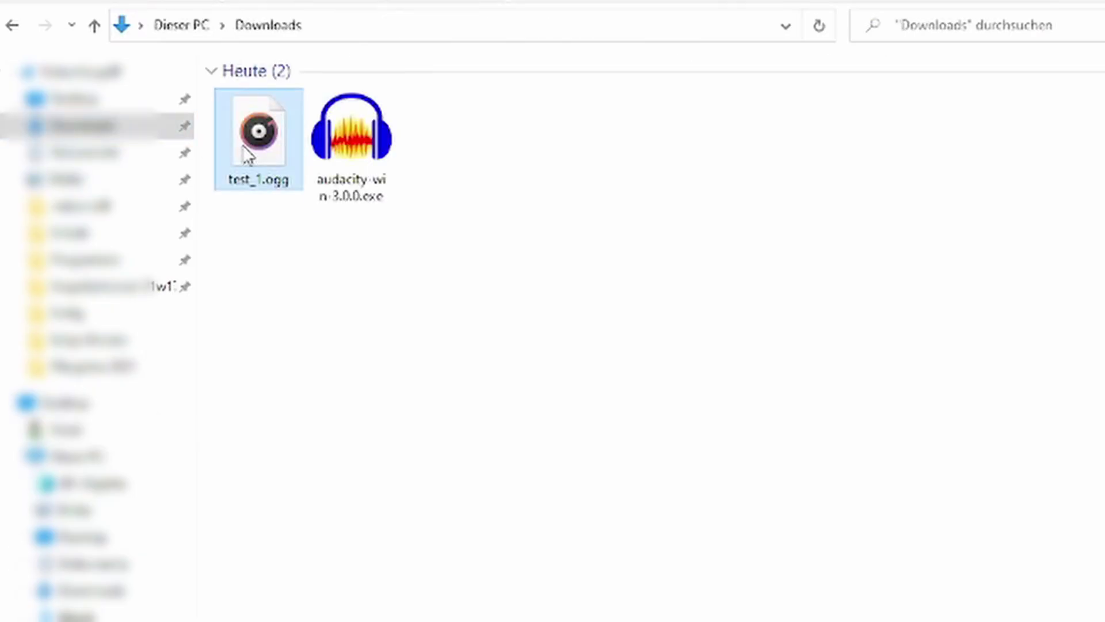
drag(248, 154, 93, 236)
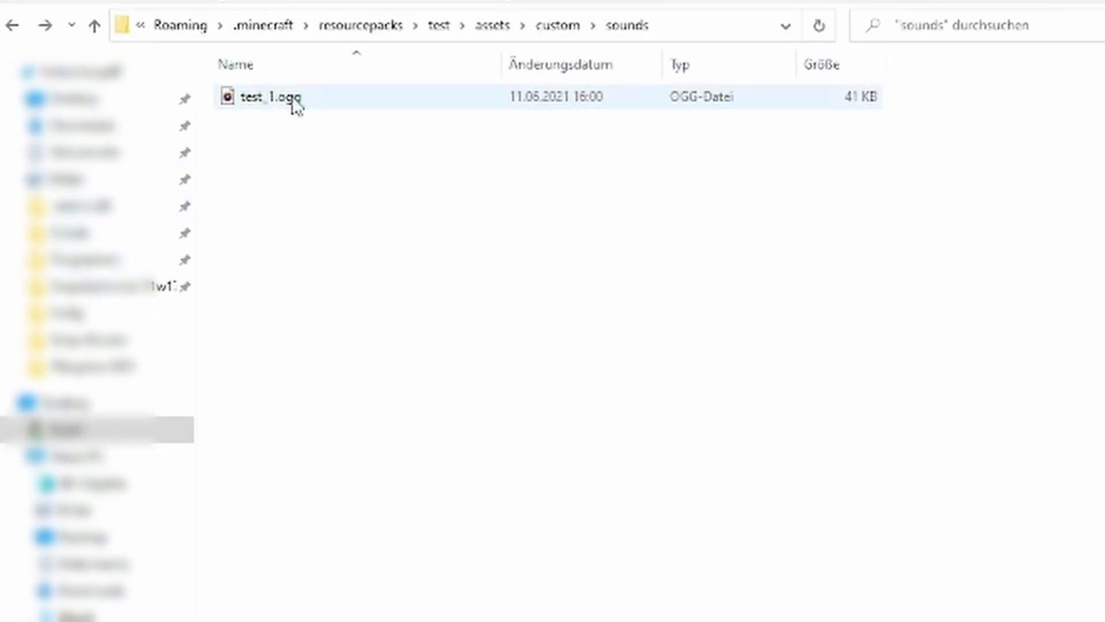
Step: Rename test_1.ogg to voiceline1.ogg, then return to the custom folder
right_click(275, 92)
click(360, 497)
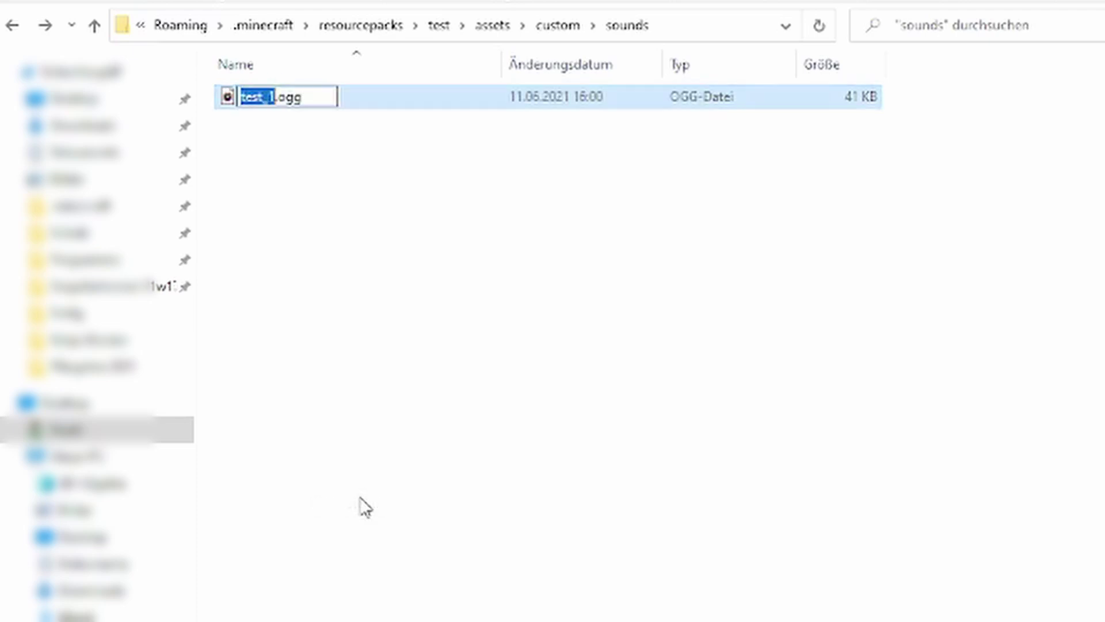
text(voiceli)
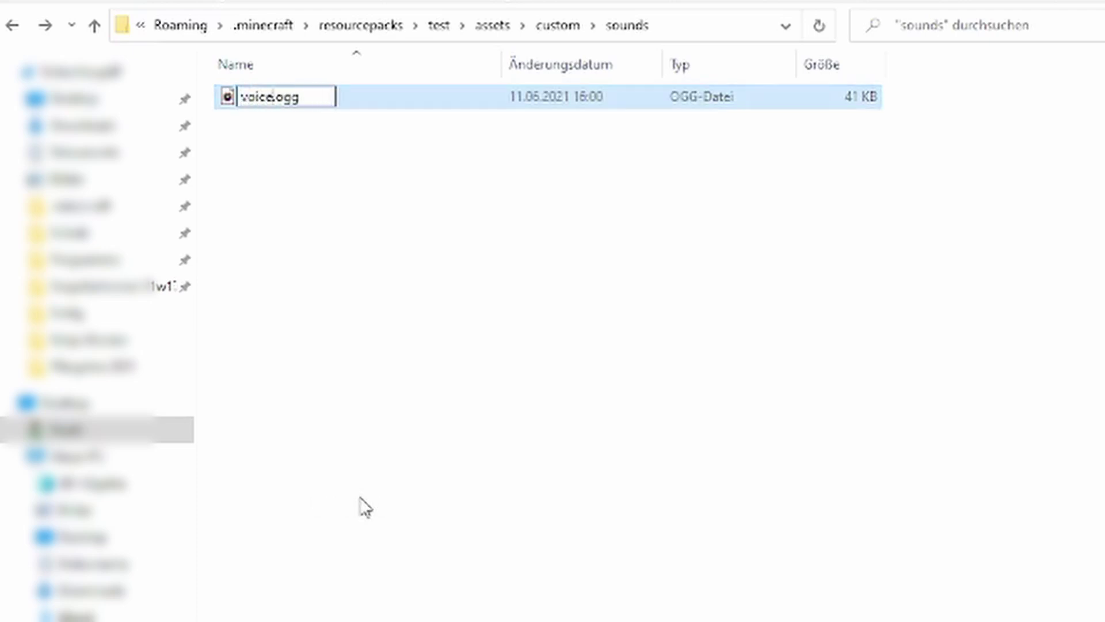
text(ne)
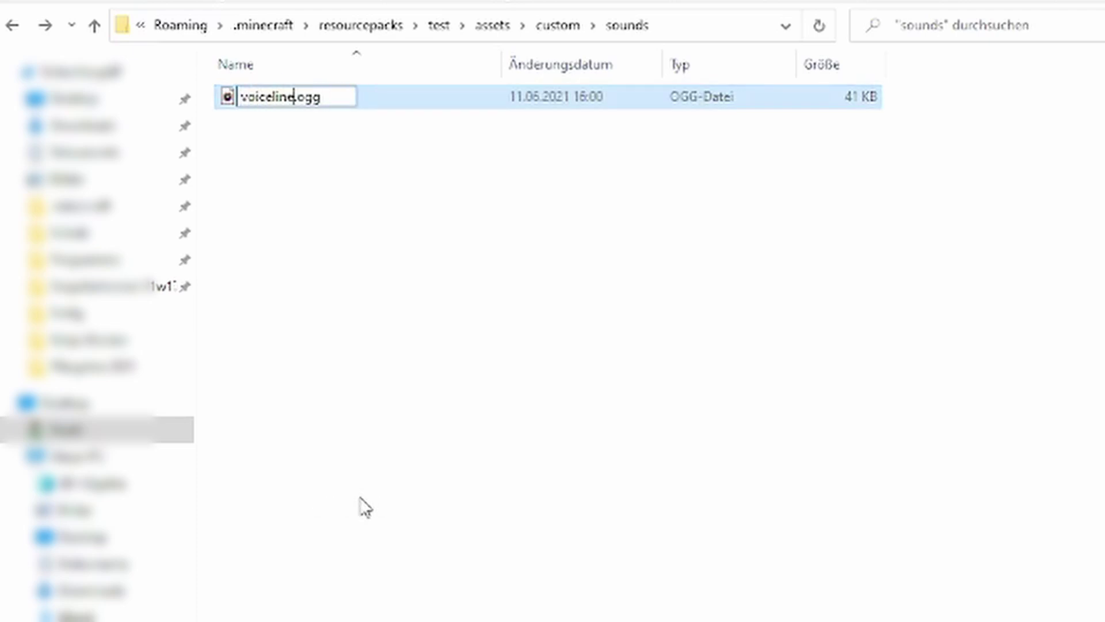
text(1)
click(410, 328)
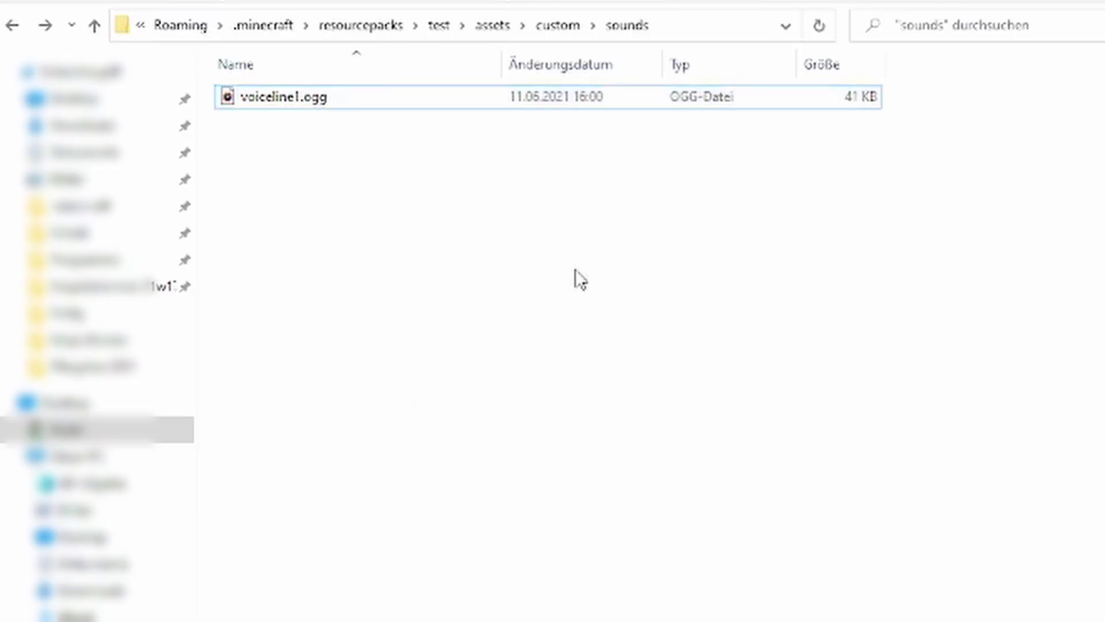
click(94, 25)
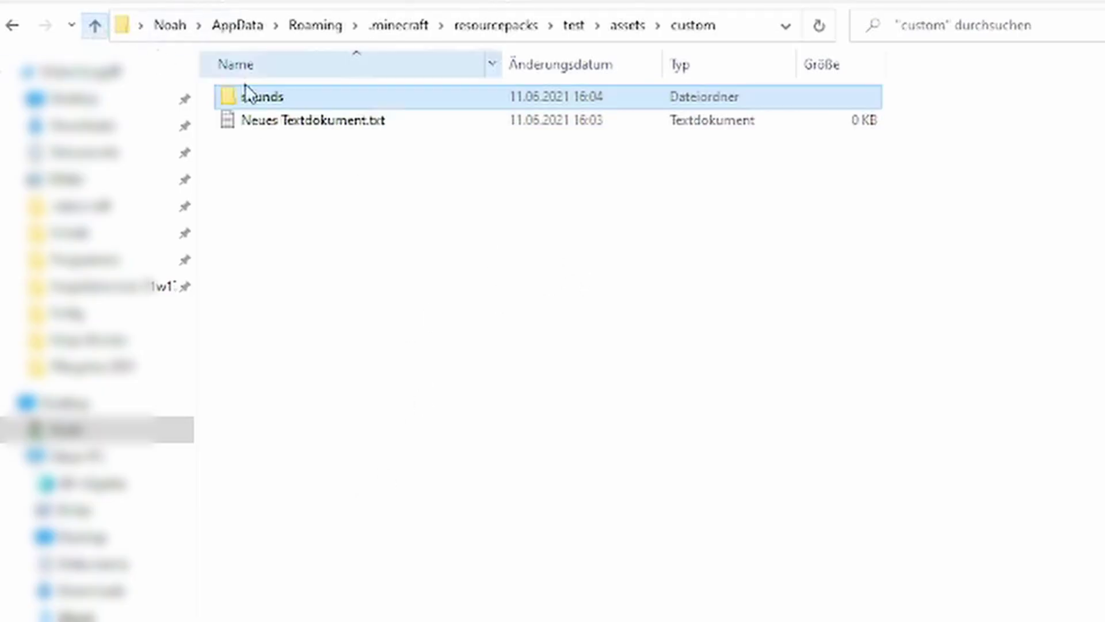
Step: Paste the audio1 sound definition pointing to custom:voiceline1 into Neues Textdokument.txt and save
double_click(308, 121)
text({   "audio1": {     "sounds": [       "custom:voiceline1"]         } })
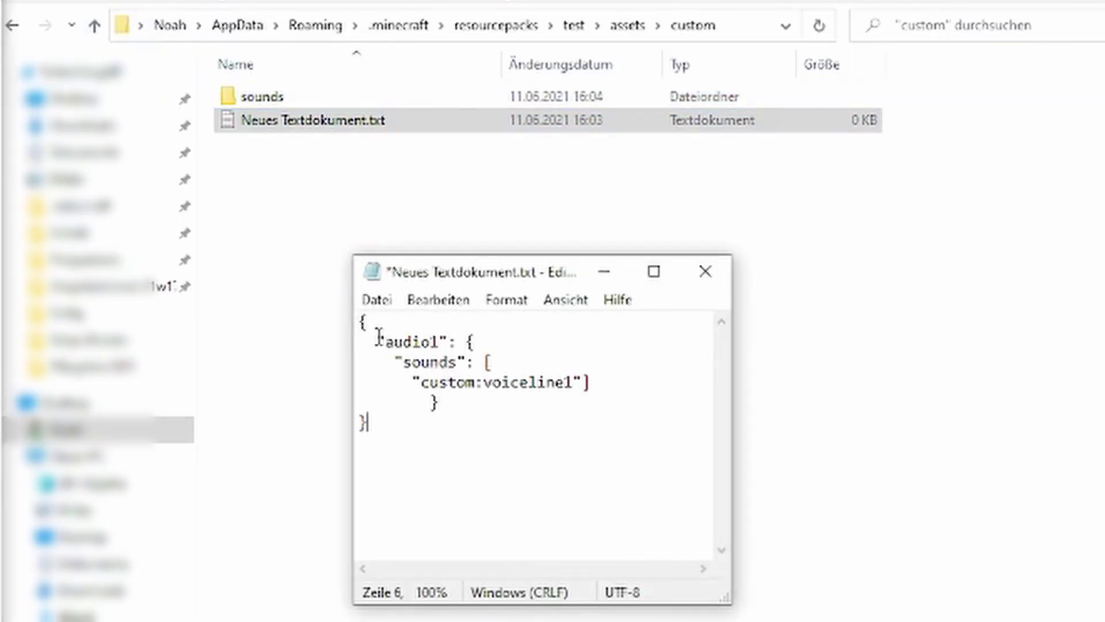
drag(484, 382, 575, 382)
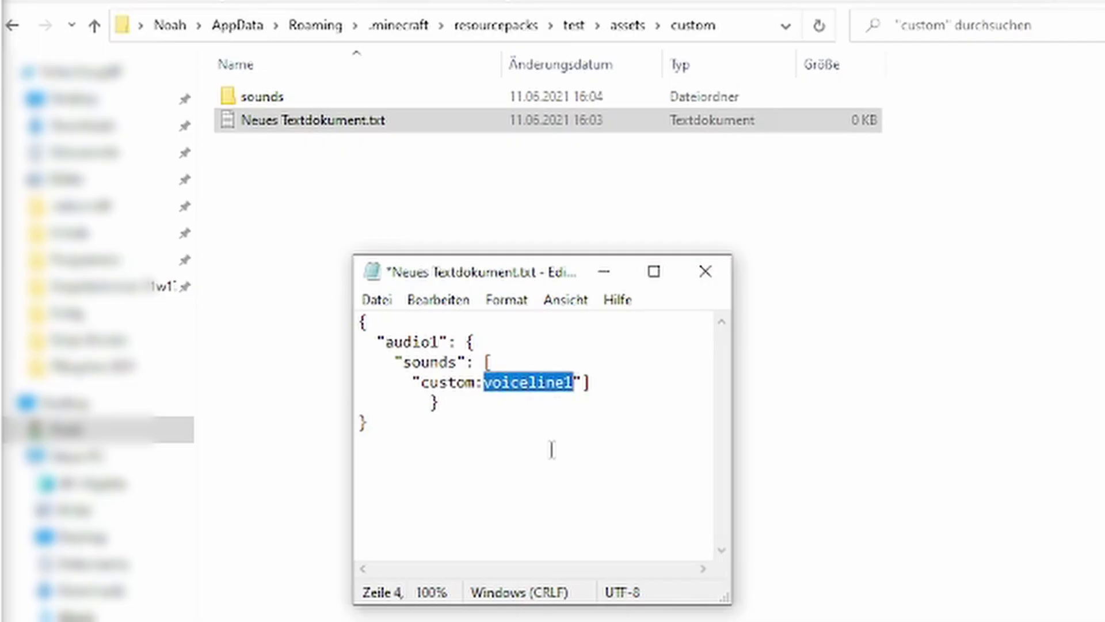
drag(438, 342, 385, 342)
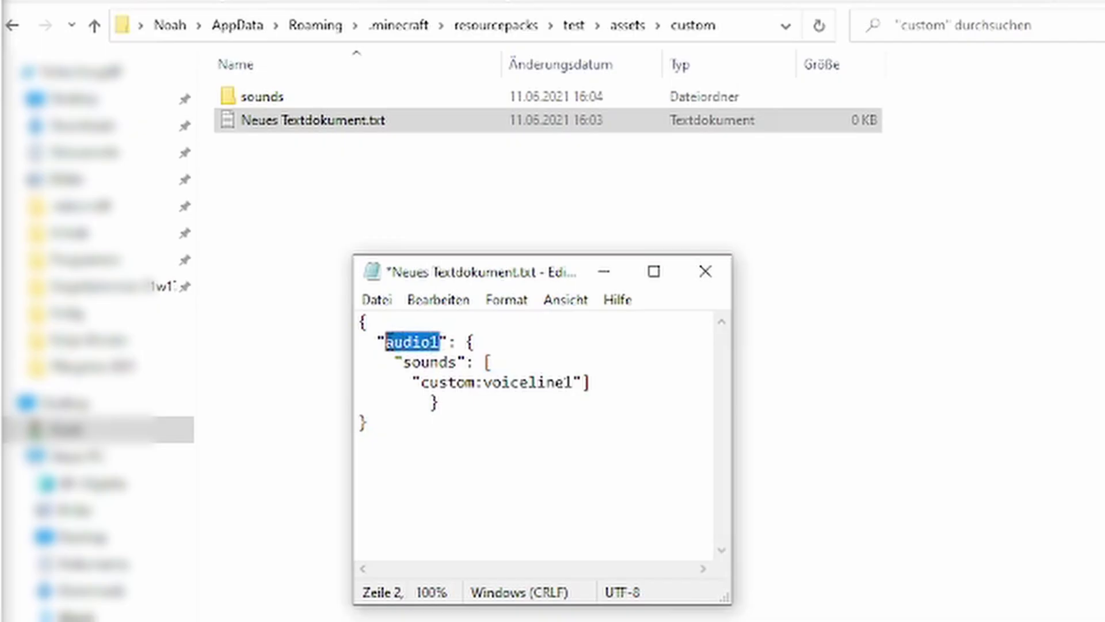
click(571, 521)
key(ctrl+s)
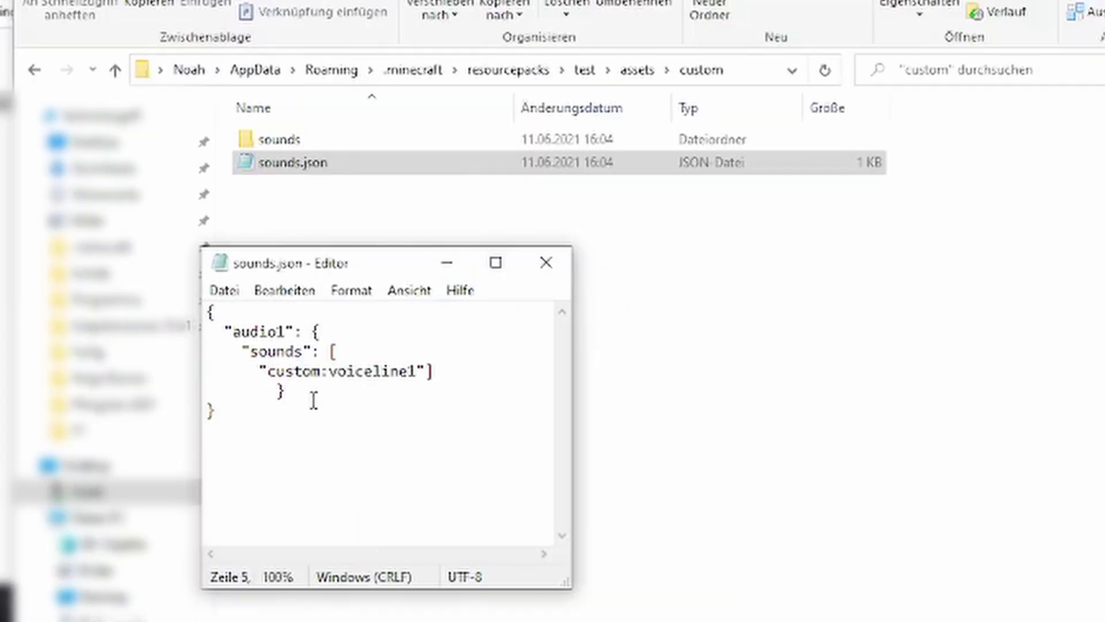
Step: Add a second entry audio2 referencing voiceline2 and save the file
text(,)
key(Return)
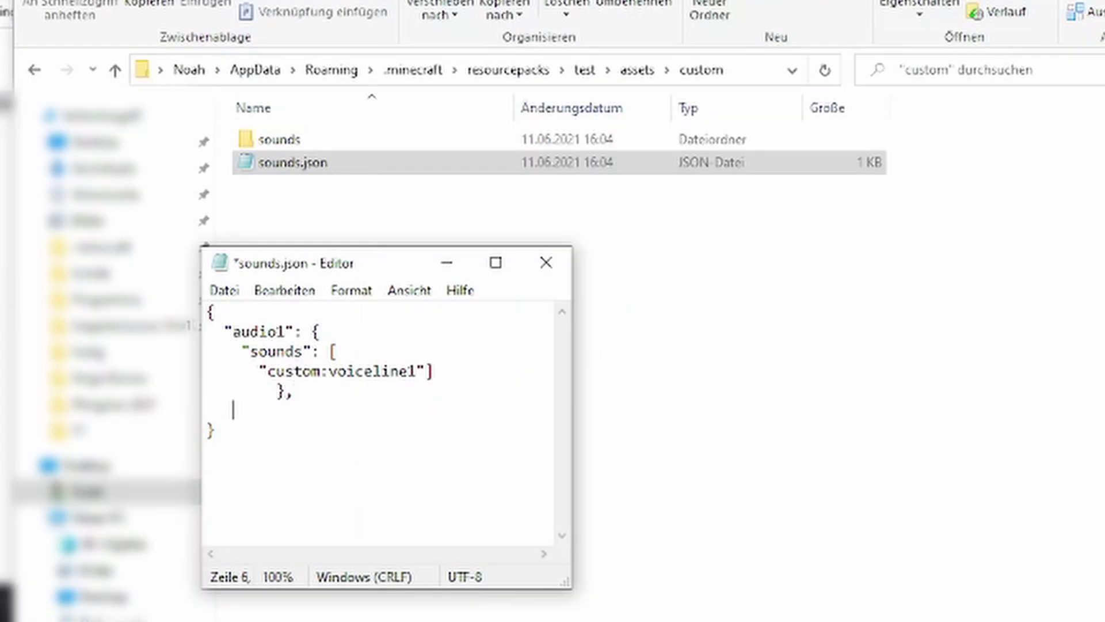
text("audio1": {     "sounds": [       "custom:voiceline1"]         })
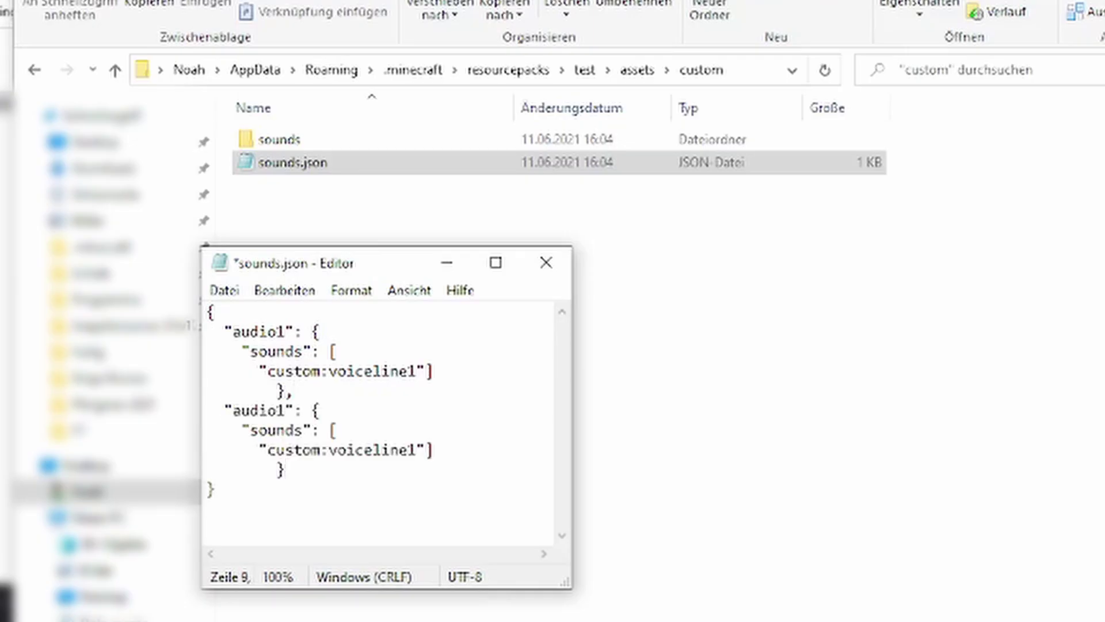
click(287, 409)
key(BackSpace)
text(2)
click(419, 449)
key(BackSpace)
text(2)
key(ctrl+s)
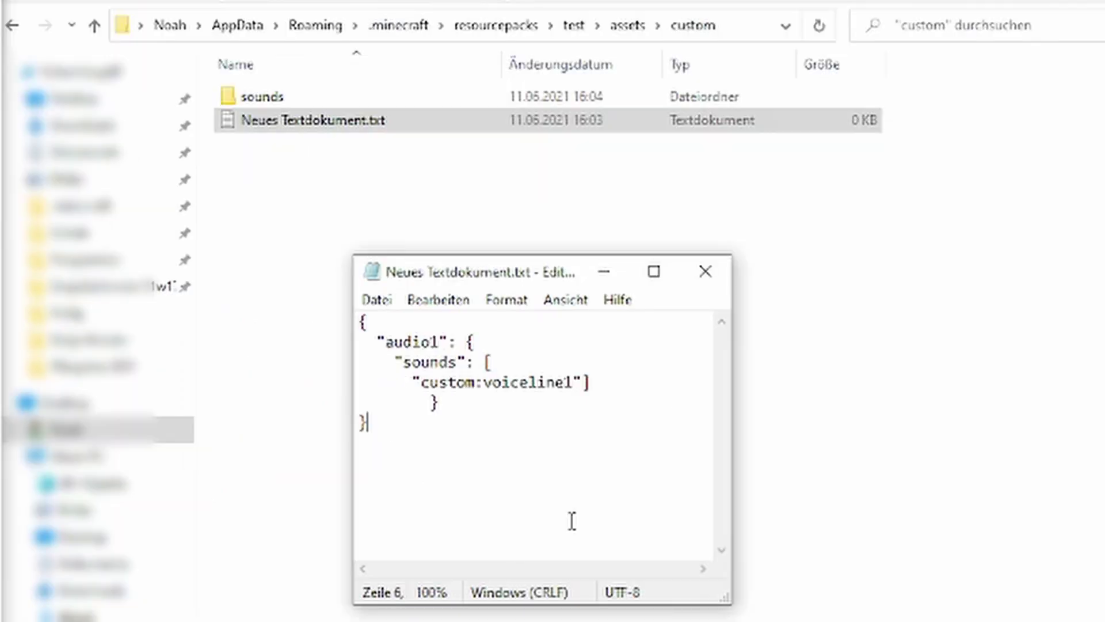
Step: Close Notepad and rename the text document to sounds.json
click(706, 282)
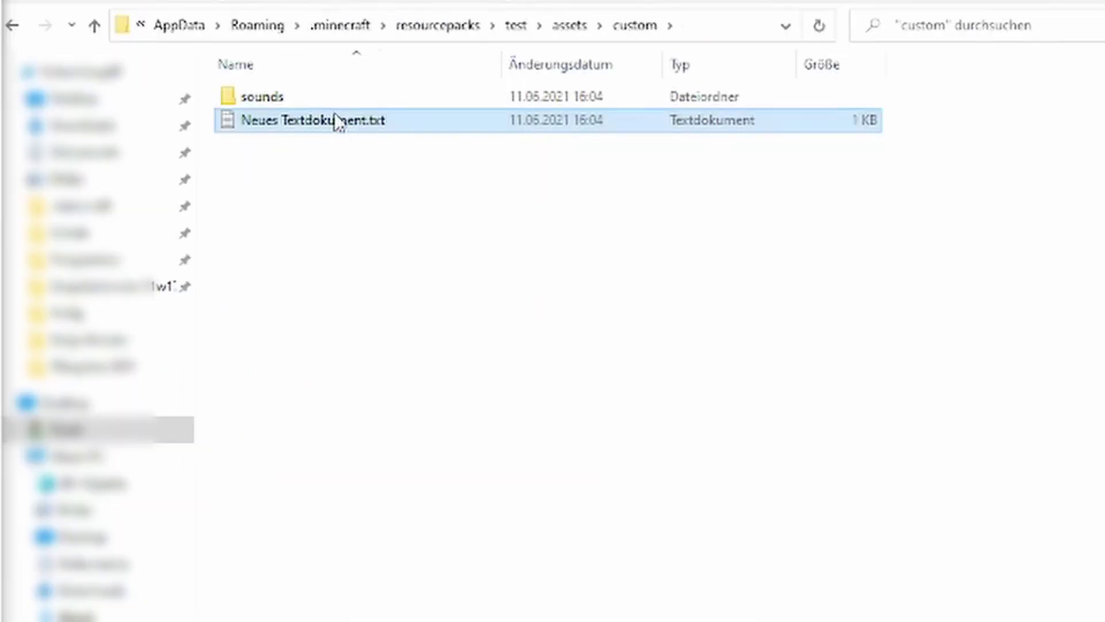
right_click(337, 118)
click(413, 579)
text(sounds)
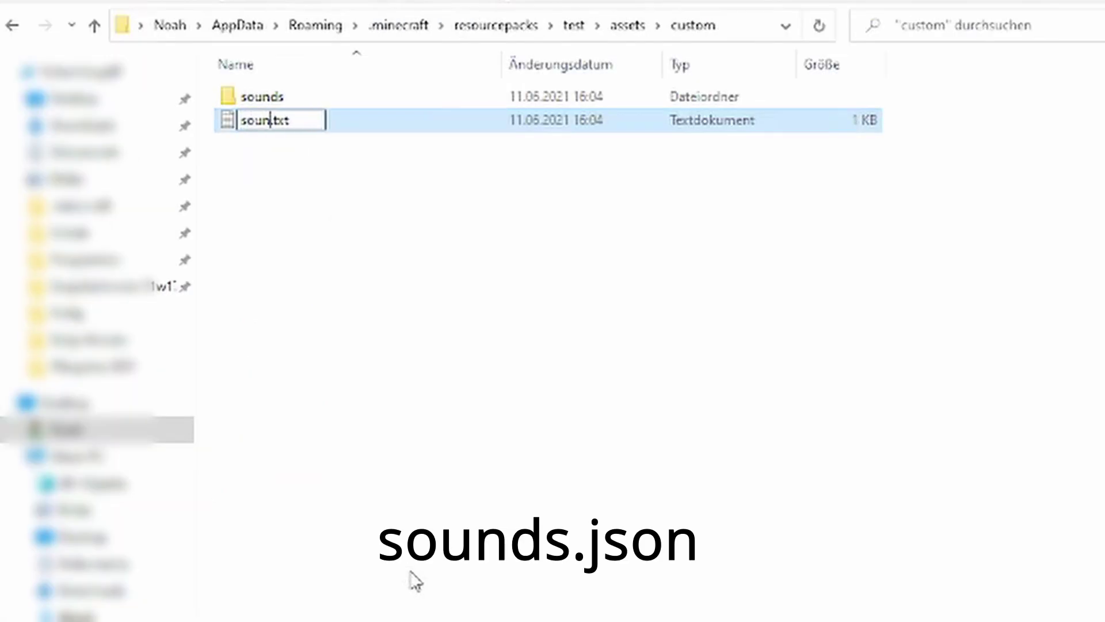
key(Delete)
key(Delete)
key(Delete)
key(Delete)
text(.json)
key(Return)
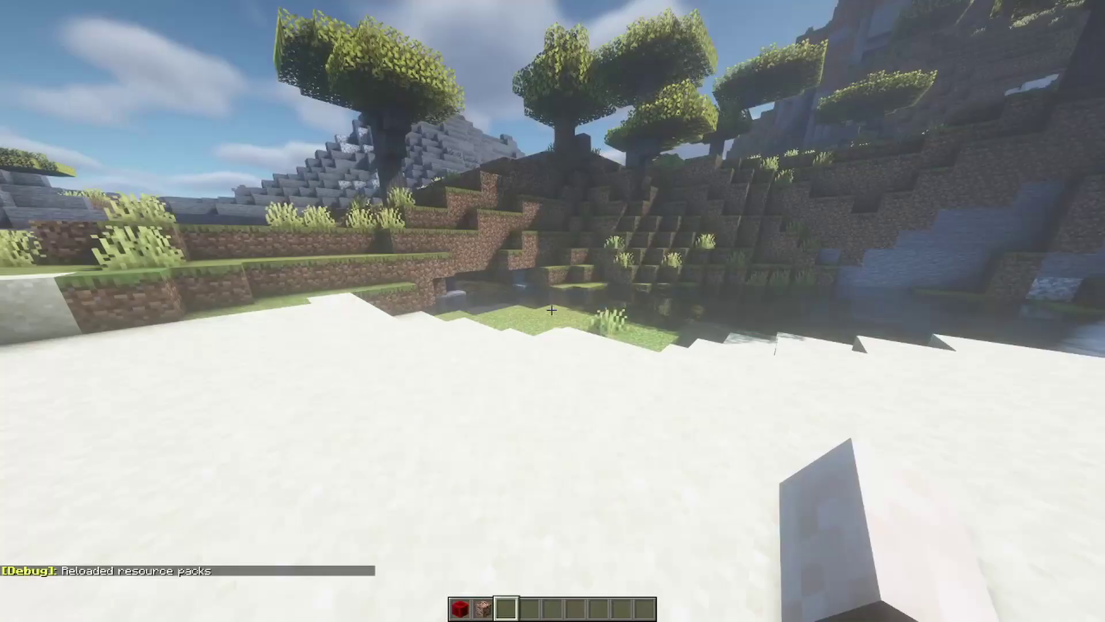
Step: Remove testpack from Minecraft's active resource packs
key(Escape)
click(469, 258)
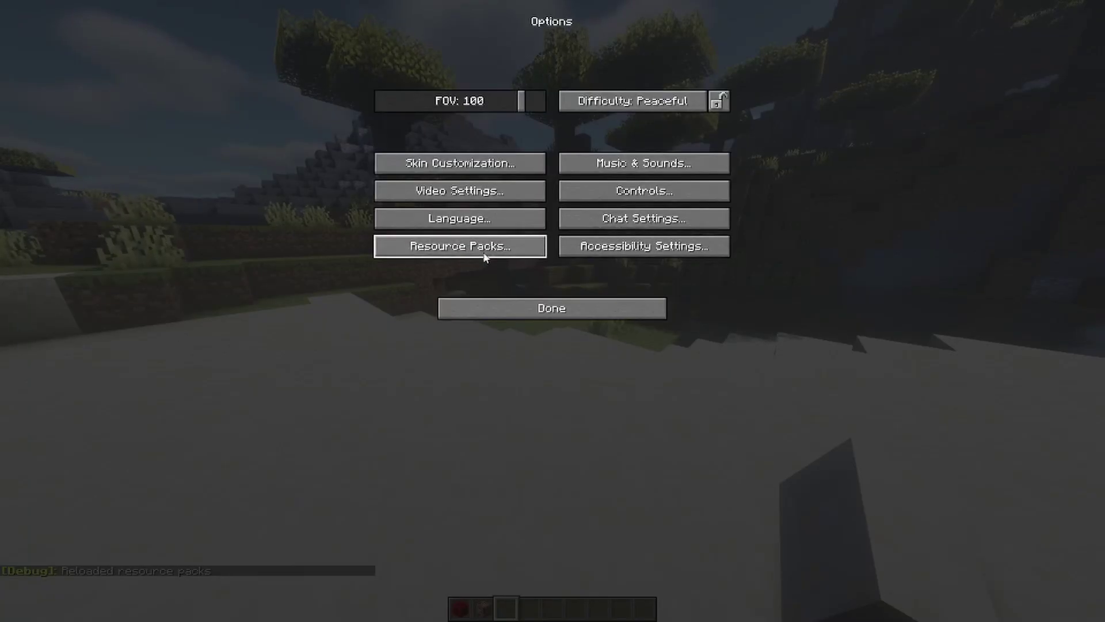
click(439, 252)
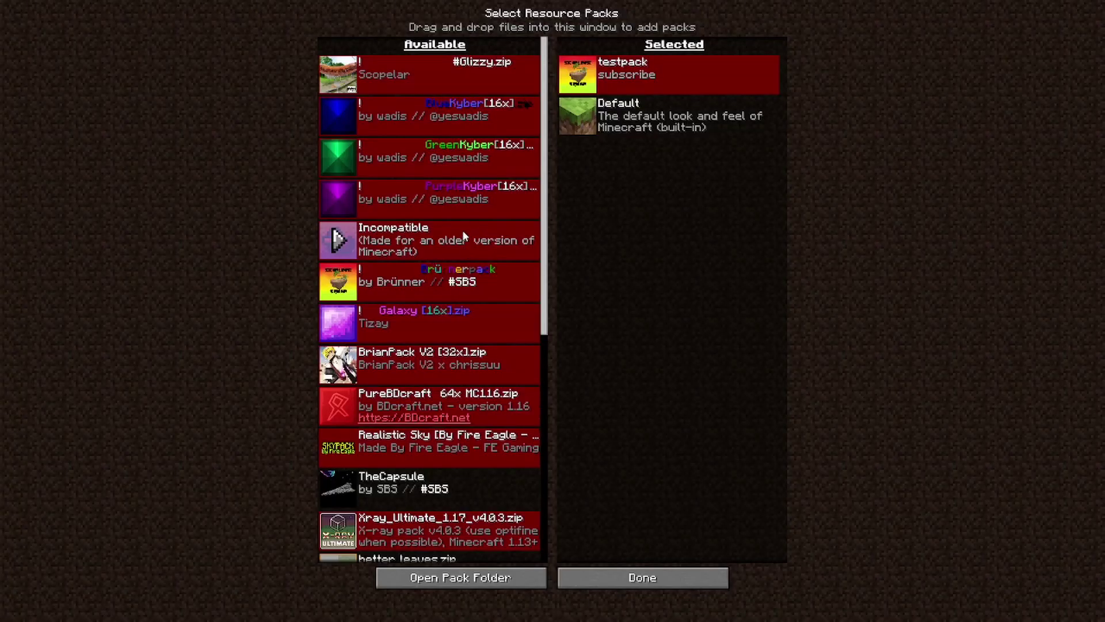
click(577, 74)
scroll(531, 129, down, 6)
scroll(393, 332, down, 8)
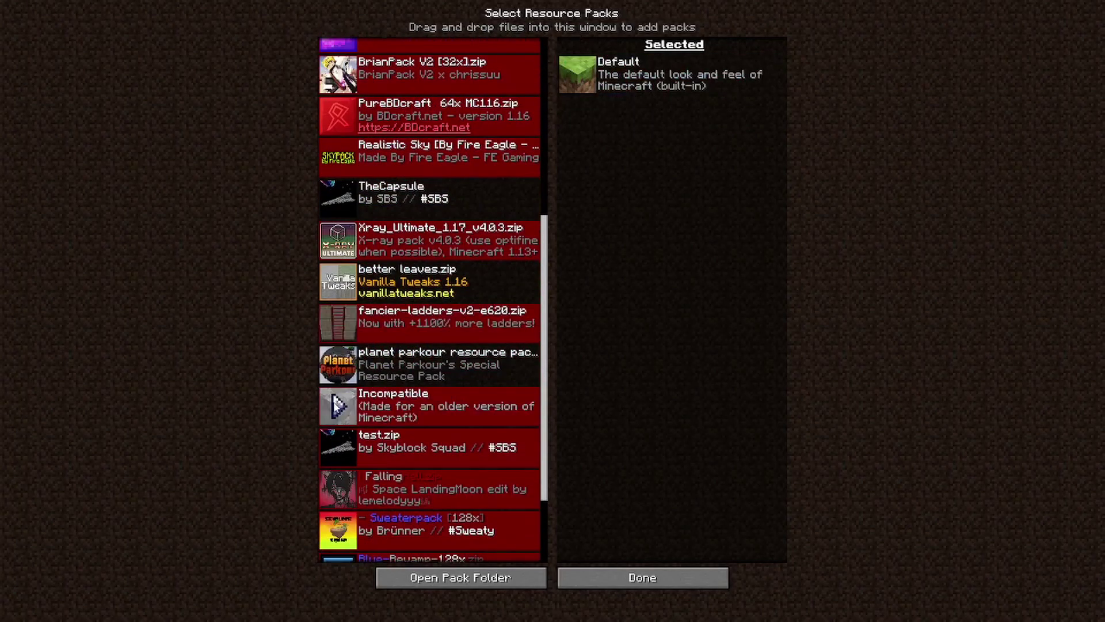
Step: Activate the test pack despite incompatibility, reload resources, and resume the game with chat open
click(337, 405)
click(477, 220)
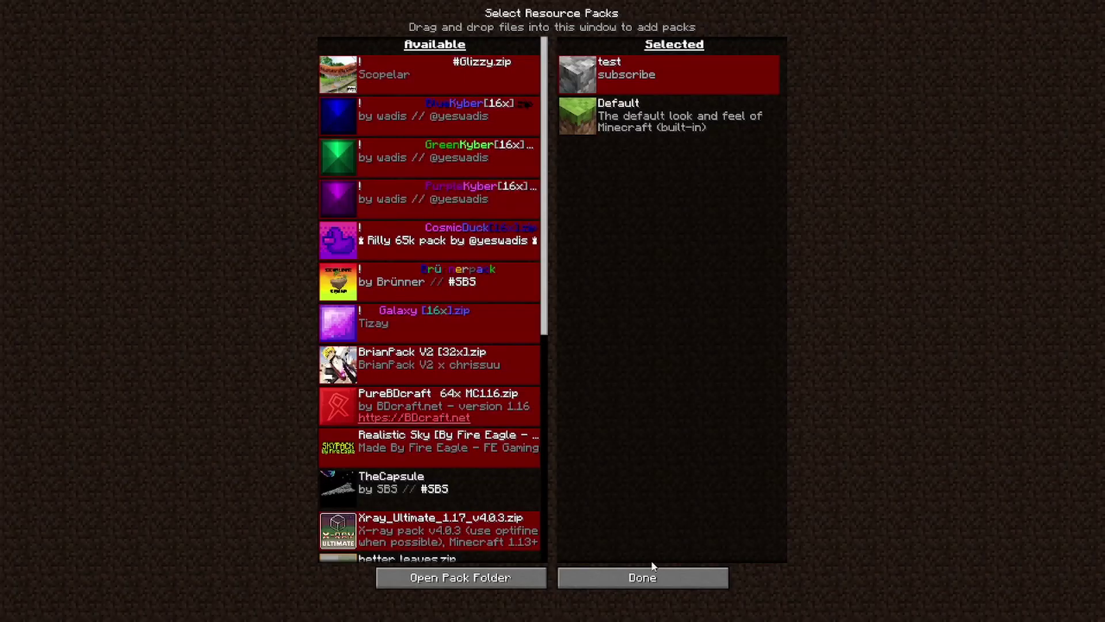
click(644, 572)
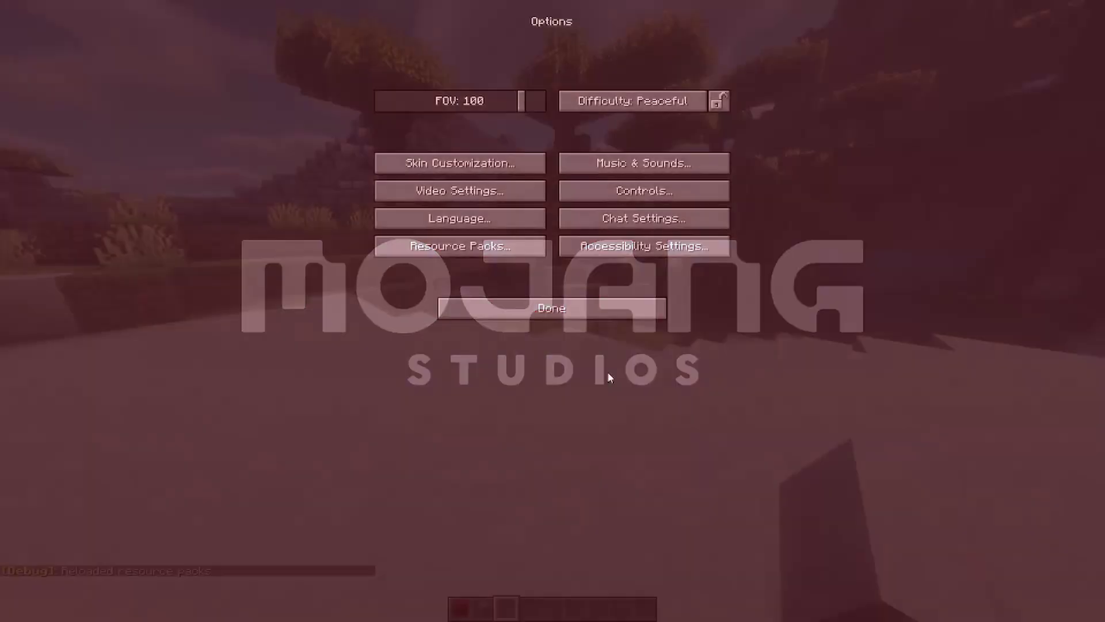
click(574, 314)
click(552, 175)
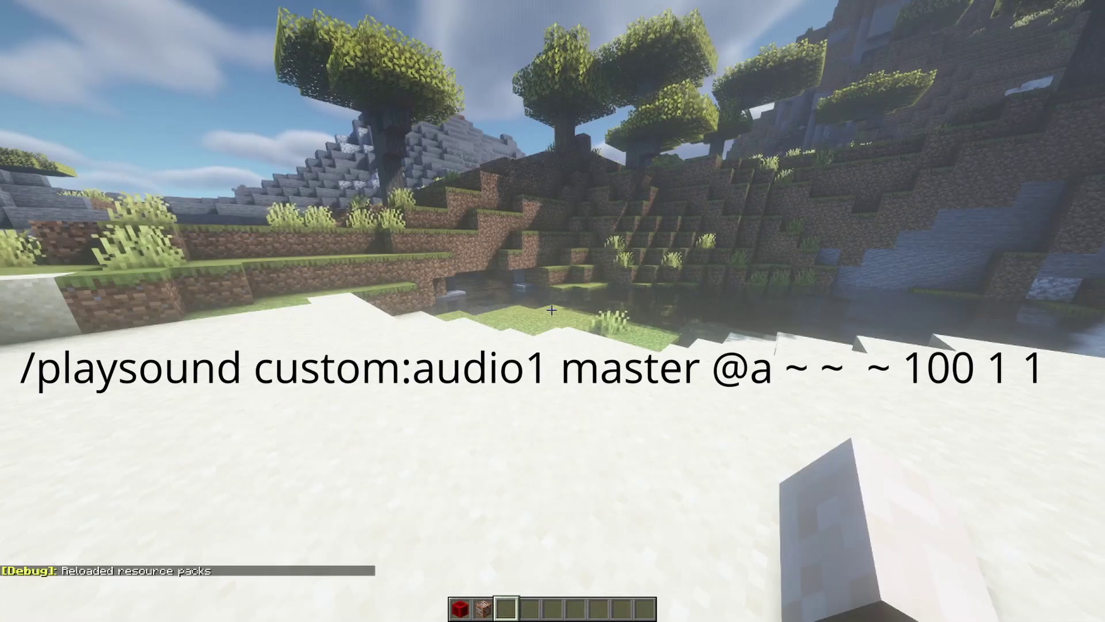